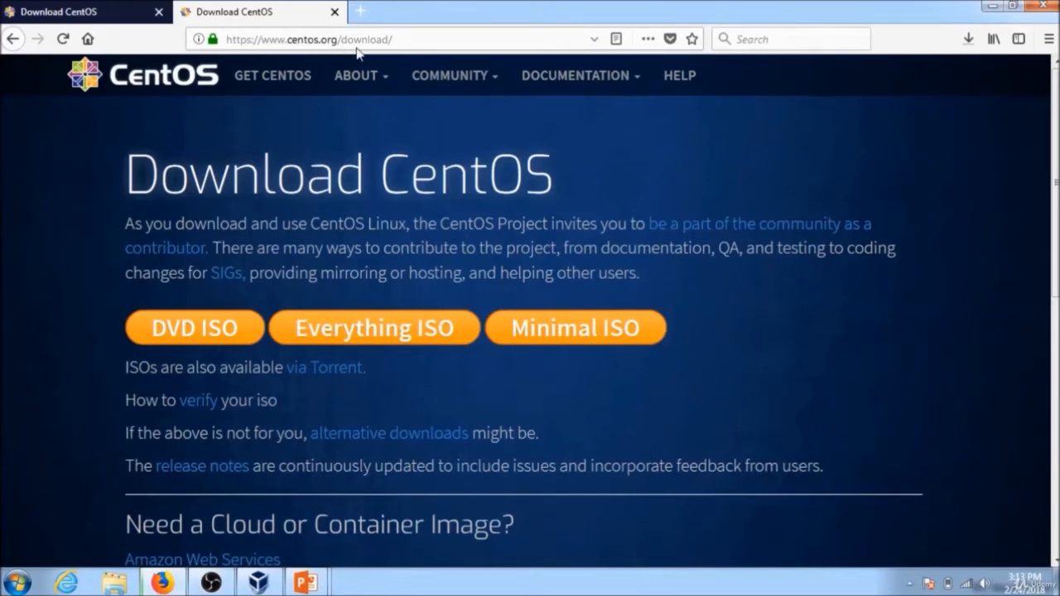
Download the CentOS 7 DVD ISO from the first mirror, save the file, and check the download's progress.
click(136, 18)
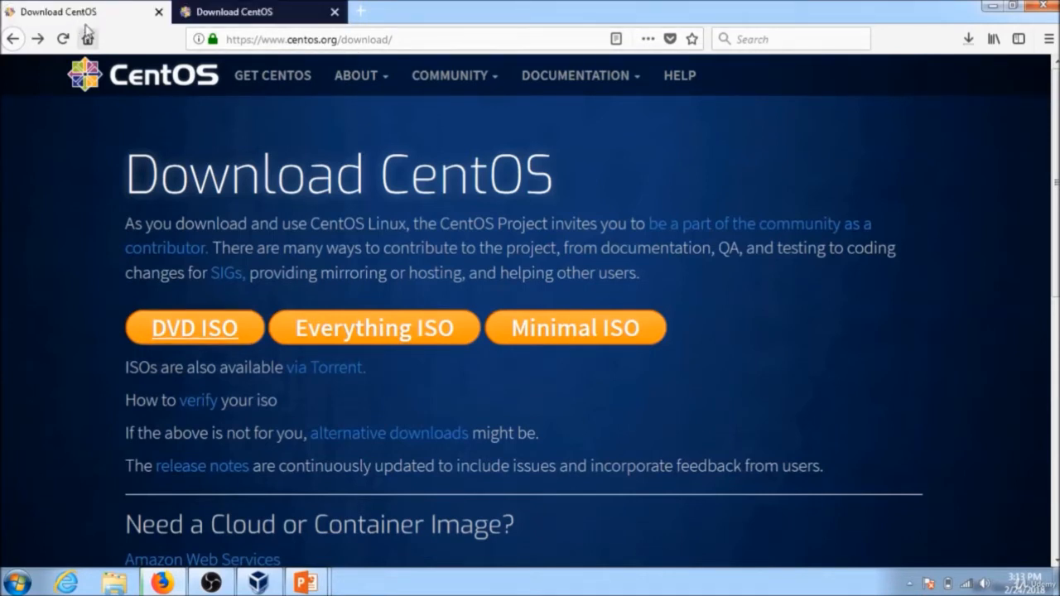
click(237, 13)
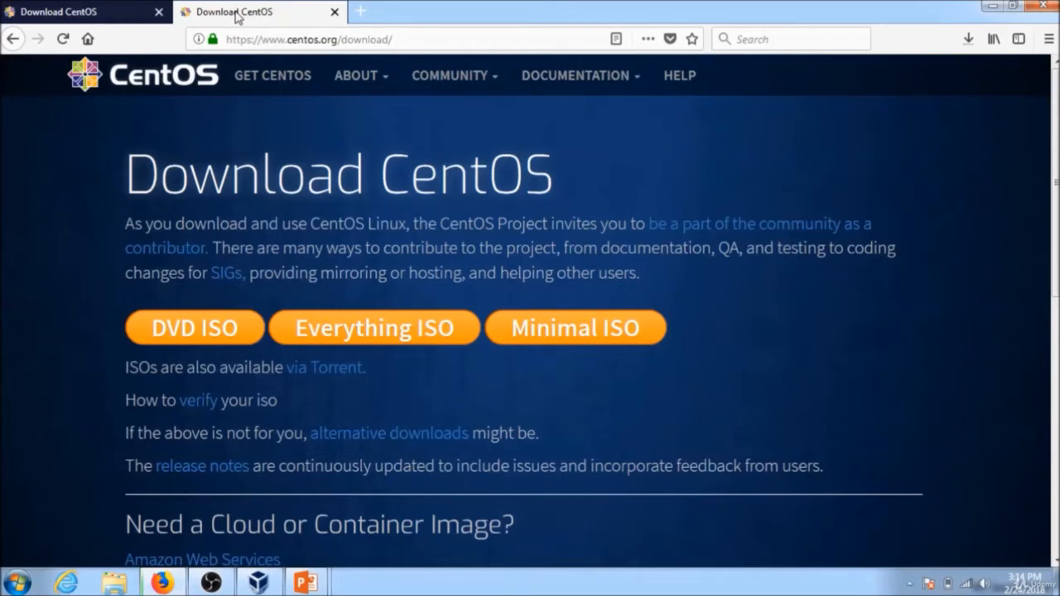
click(171, 338)
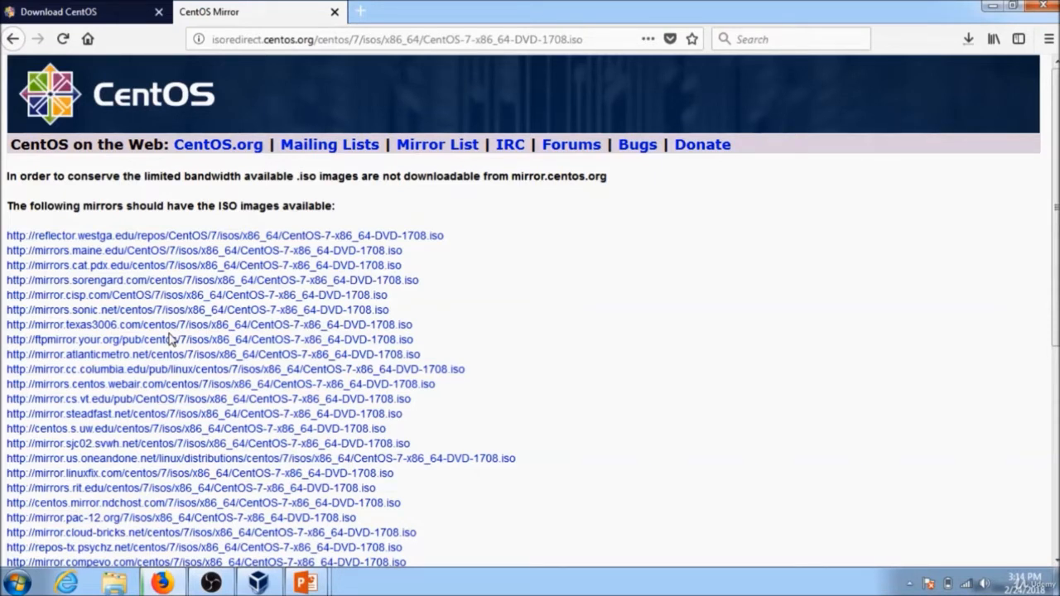
click(211, 238)
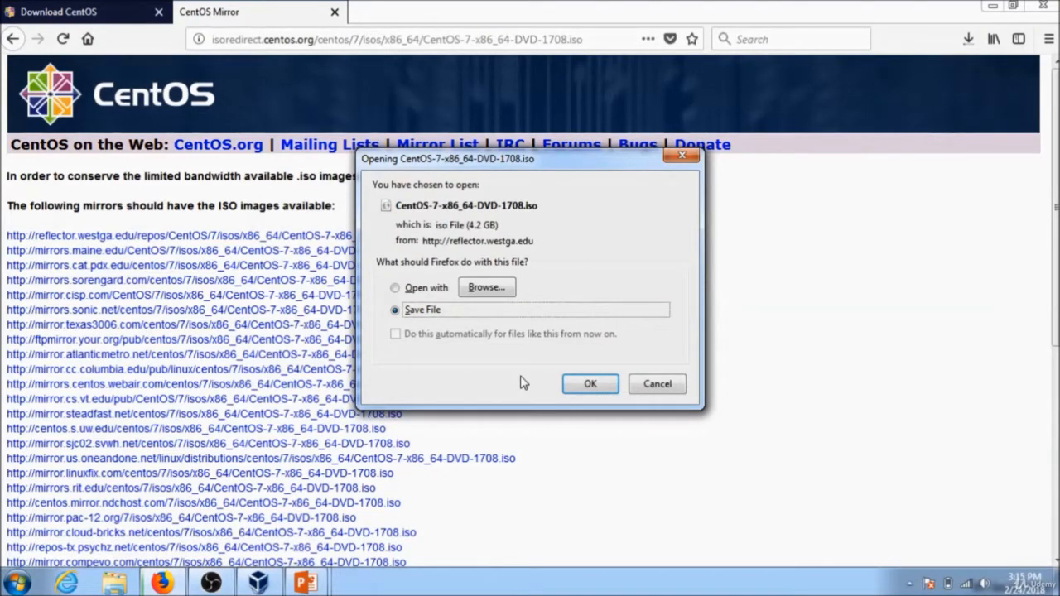
click(639, 393)
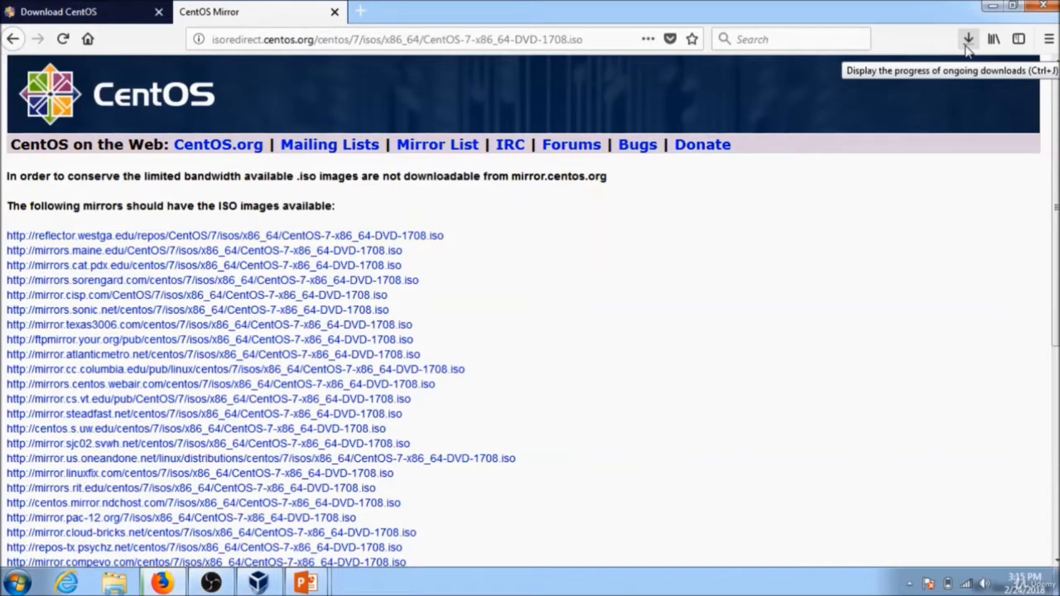
click(967, 41)
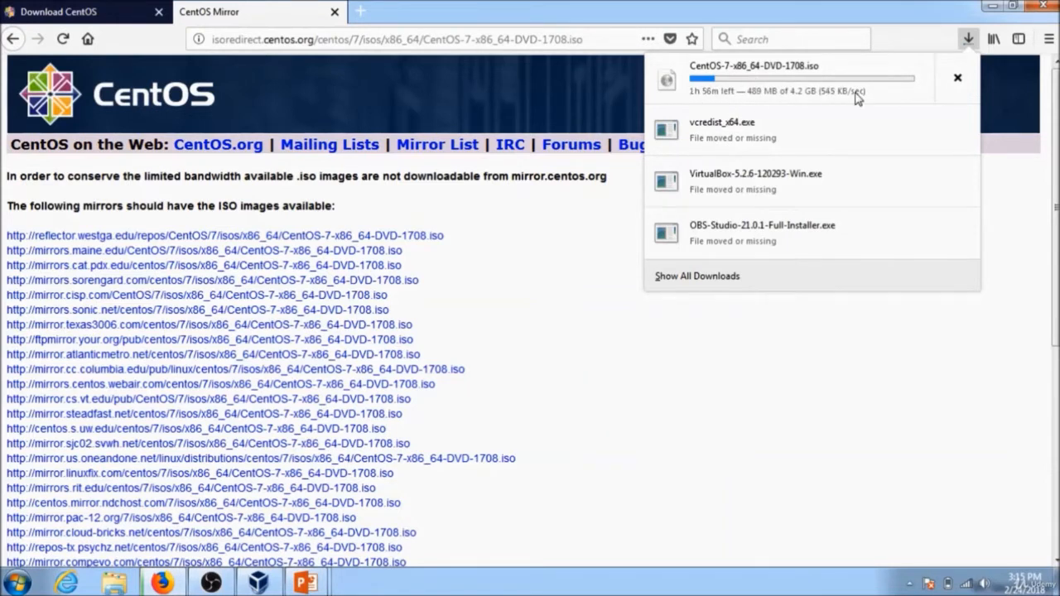
click(928, 22)
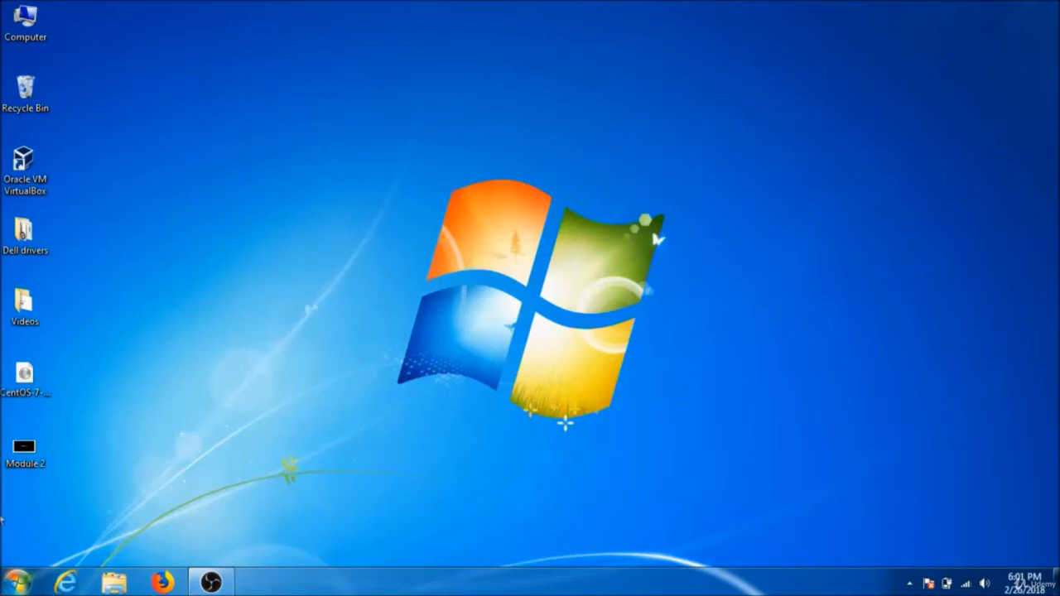
Inspect the properties of the CentOS-7-x86_64-DVD-1708 ISO file on the desktop.
click(27, 374)
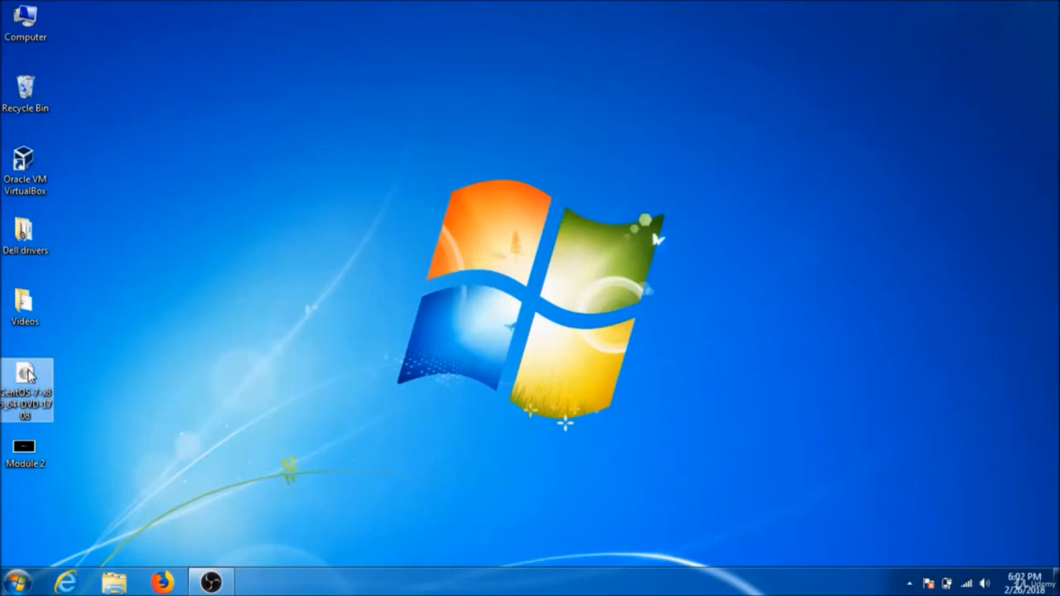
right_click(29, 375)
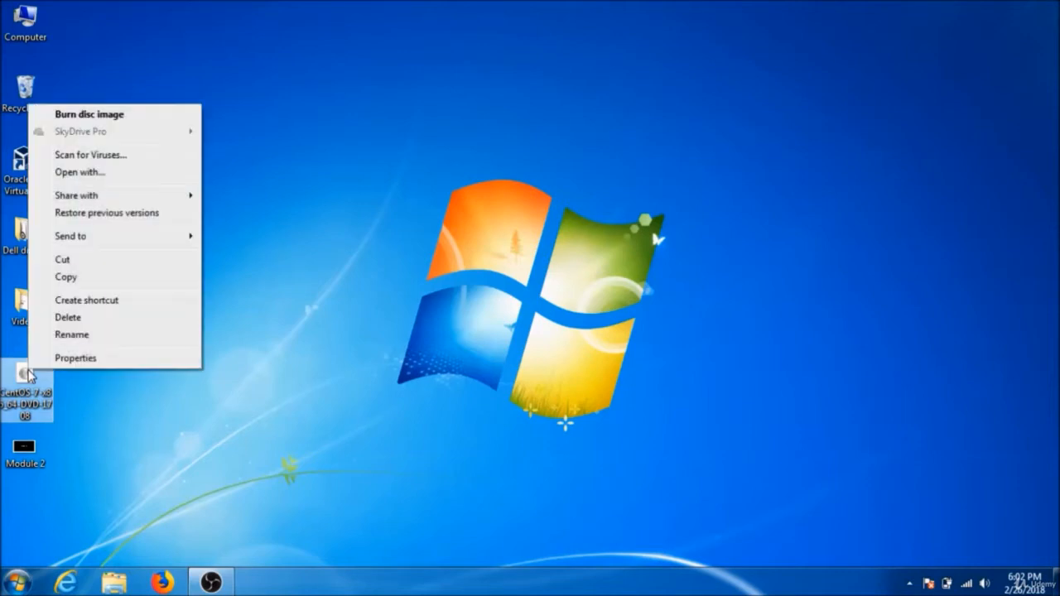
click(74, 357)
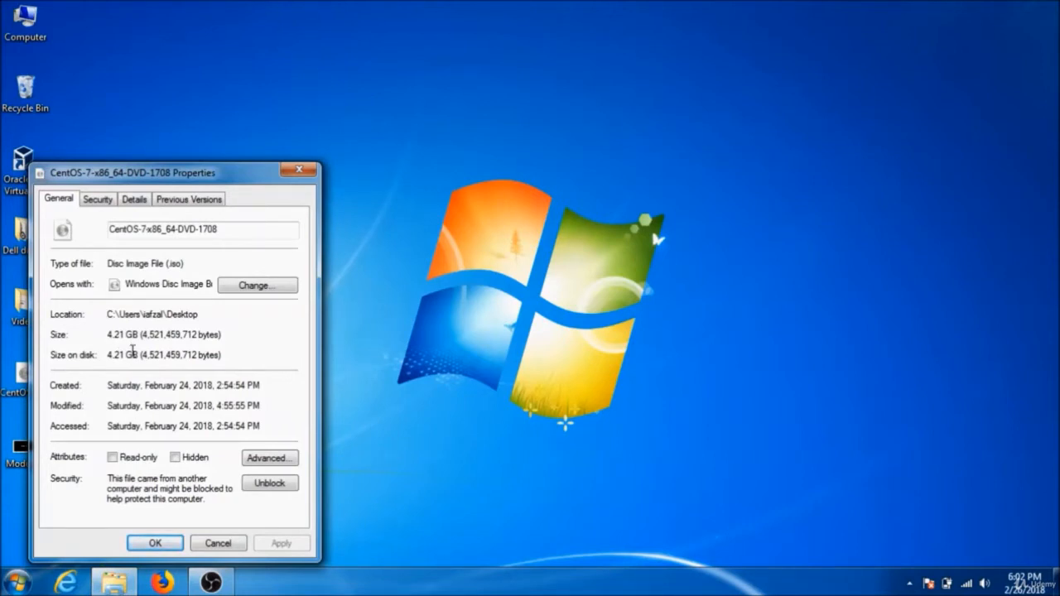
click(219, 543)
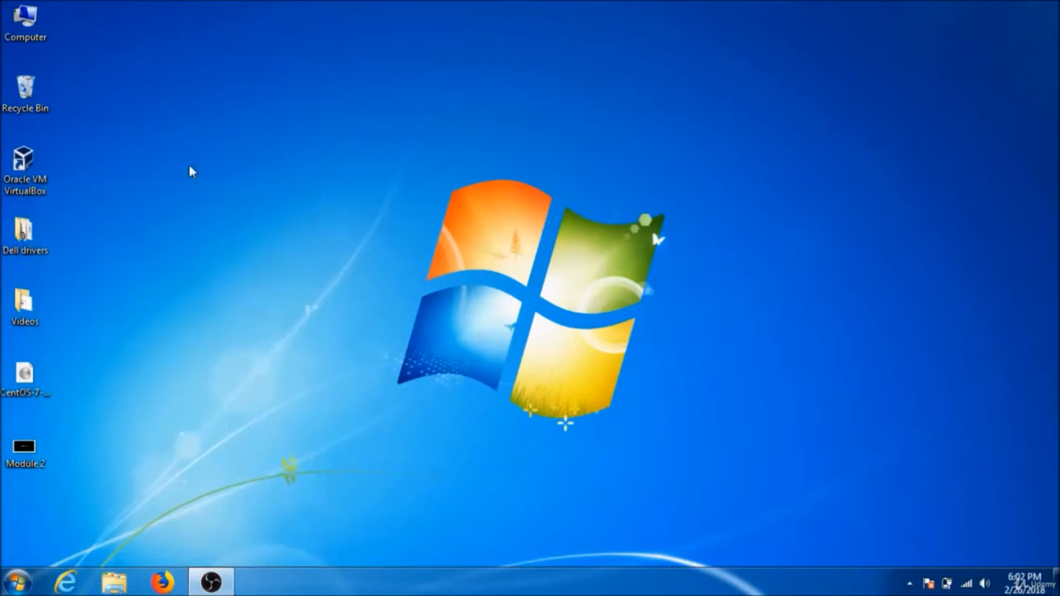
Open VirtualBox and start the MyFirstLinuxVM virtual machine.
double_click(31, 174)
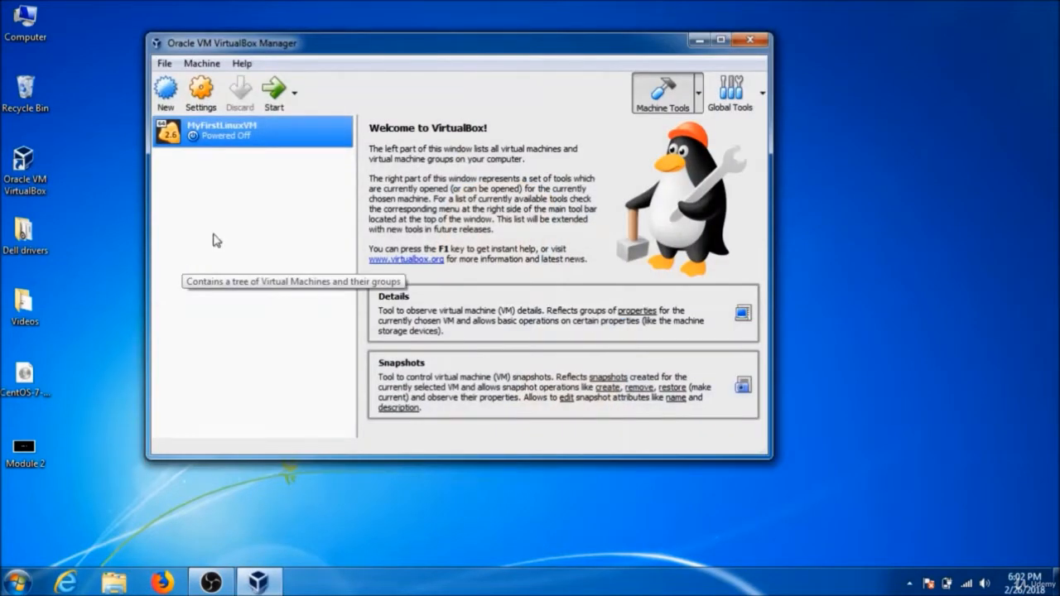
click(275, 89)
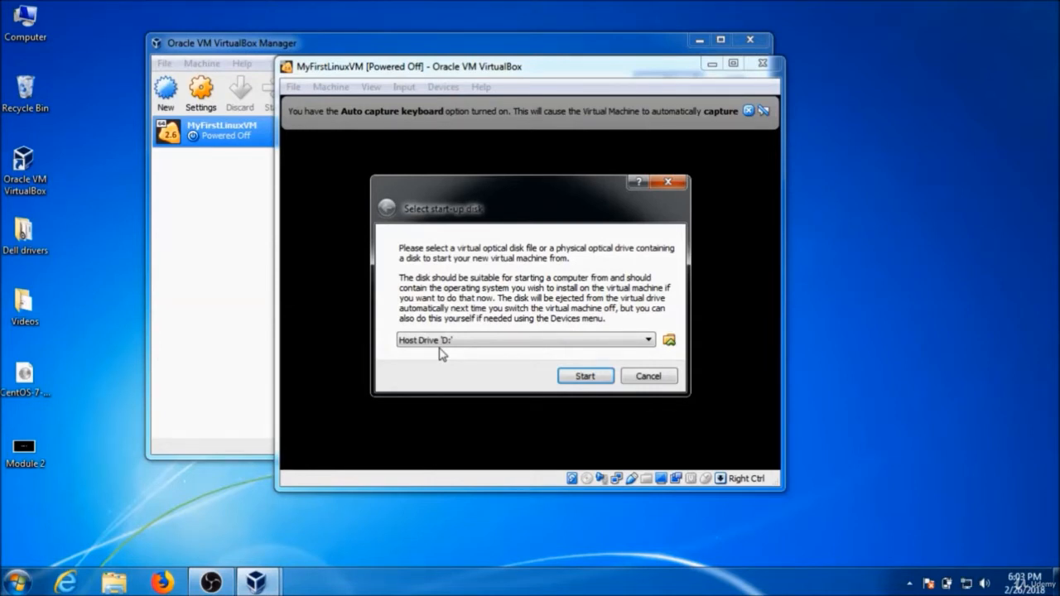
Choose the CentOS-7-x86_64-DVD-1708 ISO from the desktop as the start-up disk and start the VM.
click(674, 342)
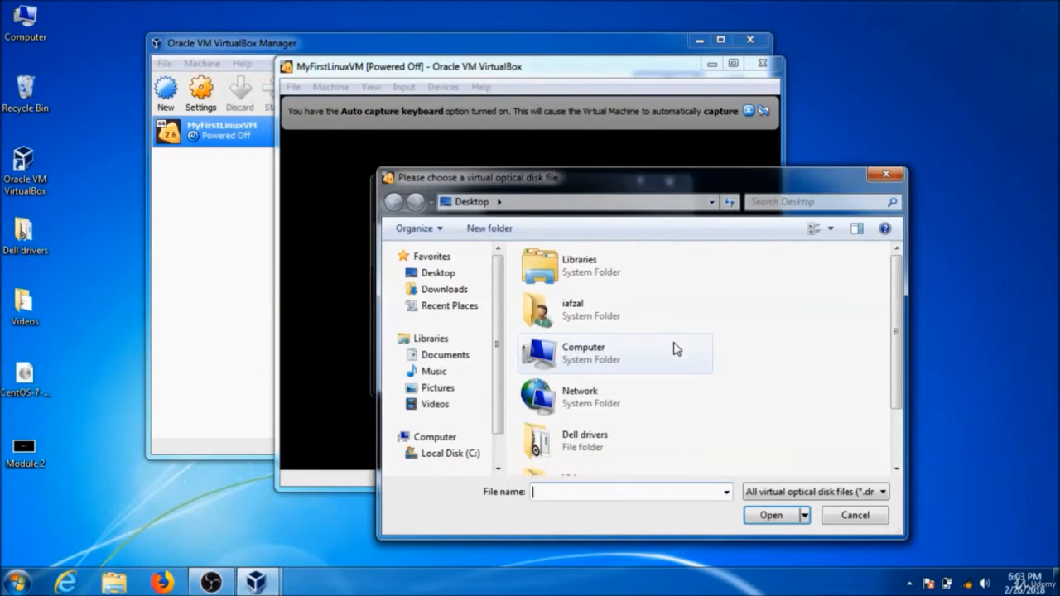
click(436, 275)
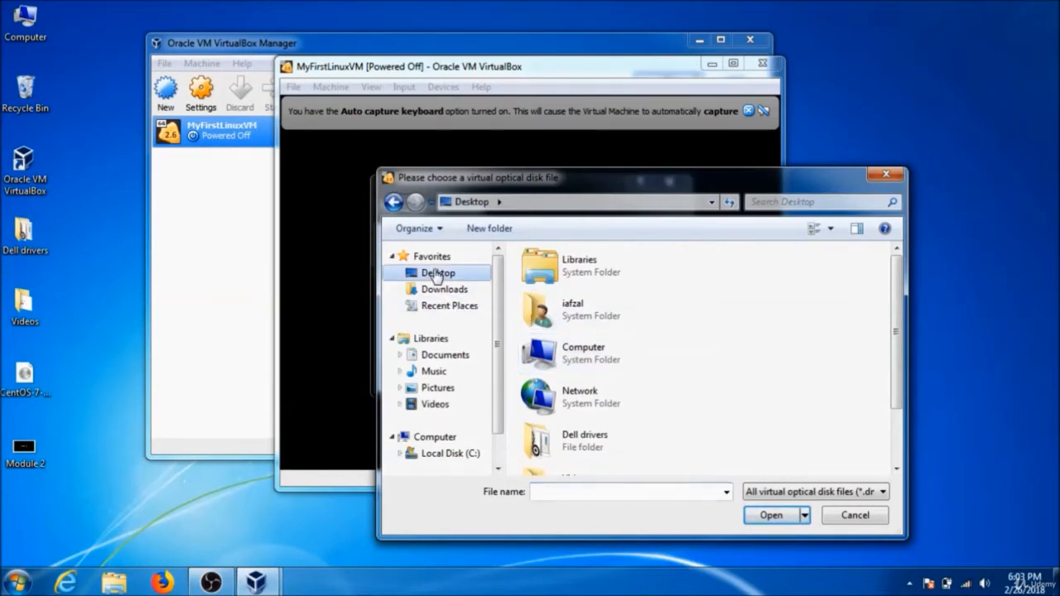
drag(891, 394, 894, 429)
click(609, 460)
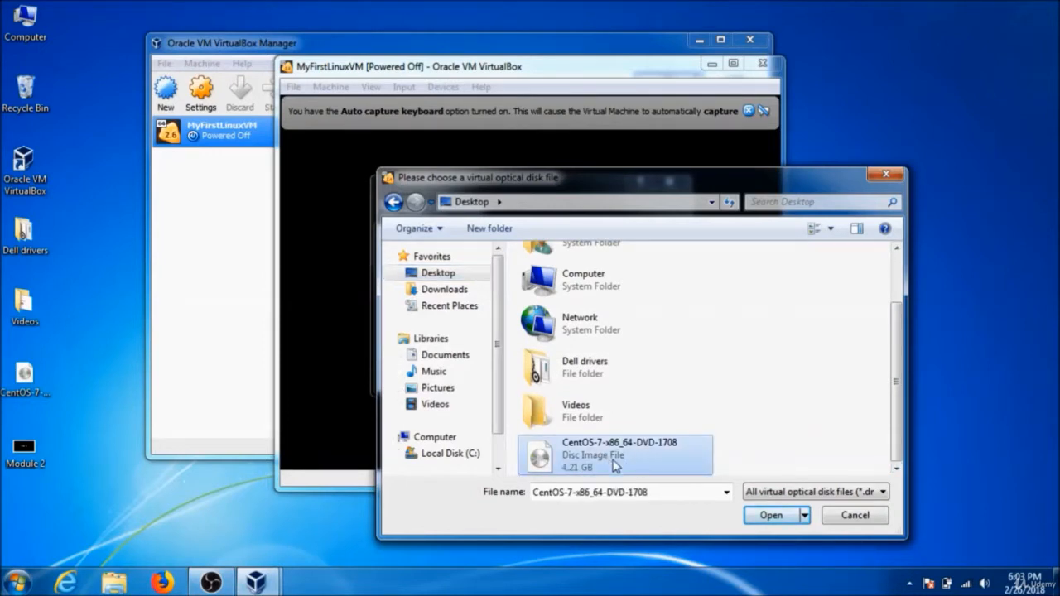
click(769, 515)
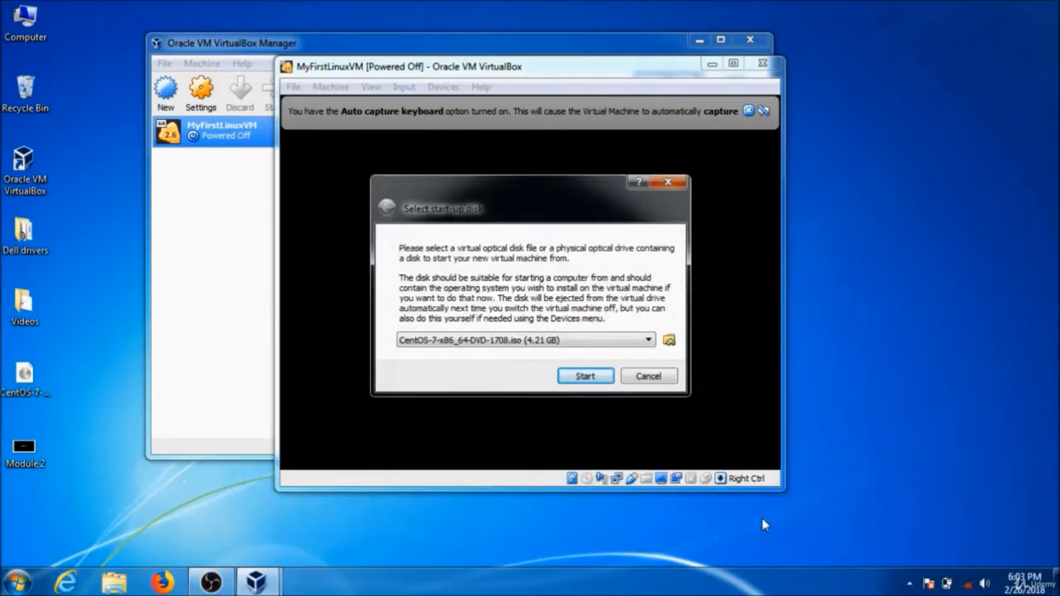
click(585, 378)
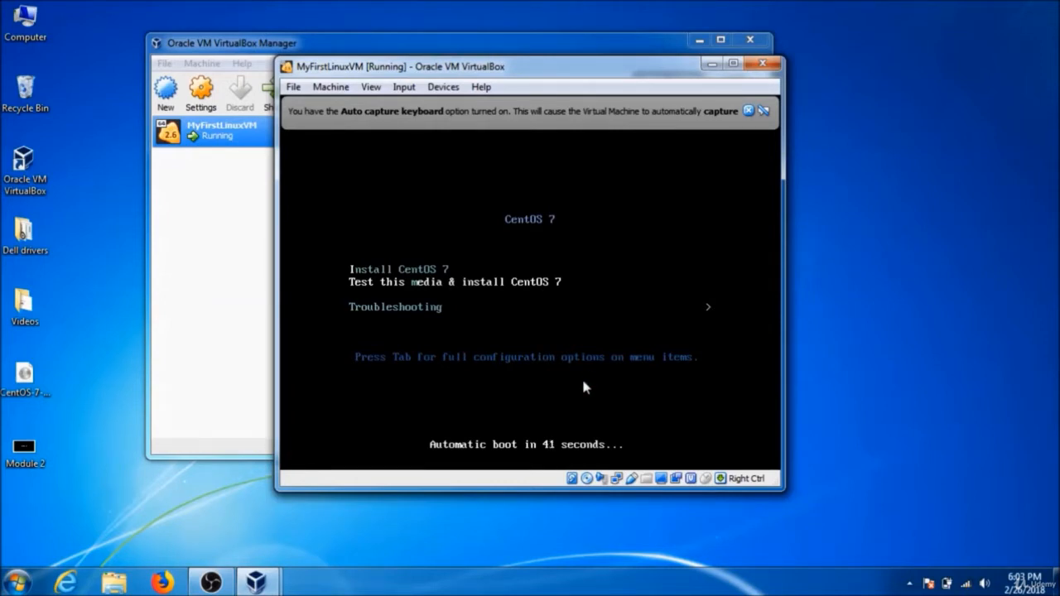
Capture the mouse in the VM and boot the 'Test this media & install CentOS 7' entry.
click(583, 382)
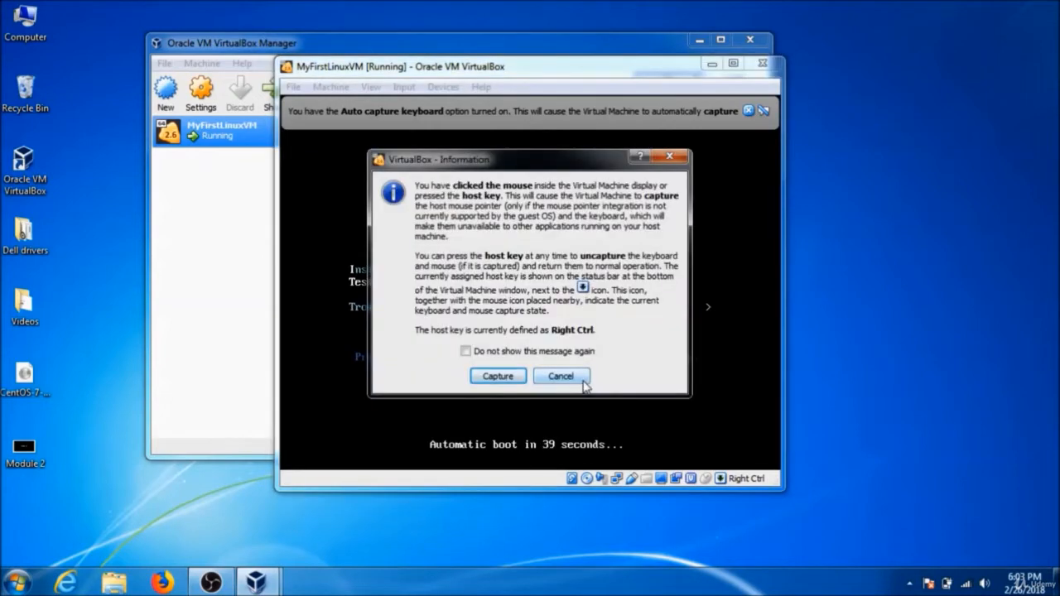
click(510, 380)
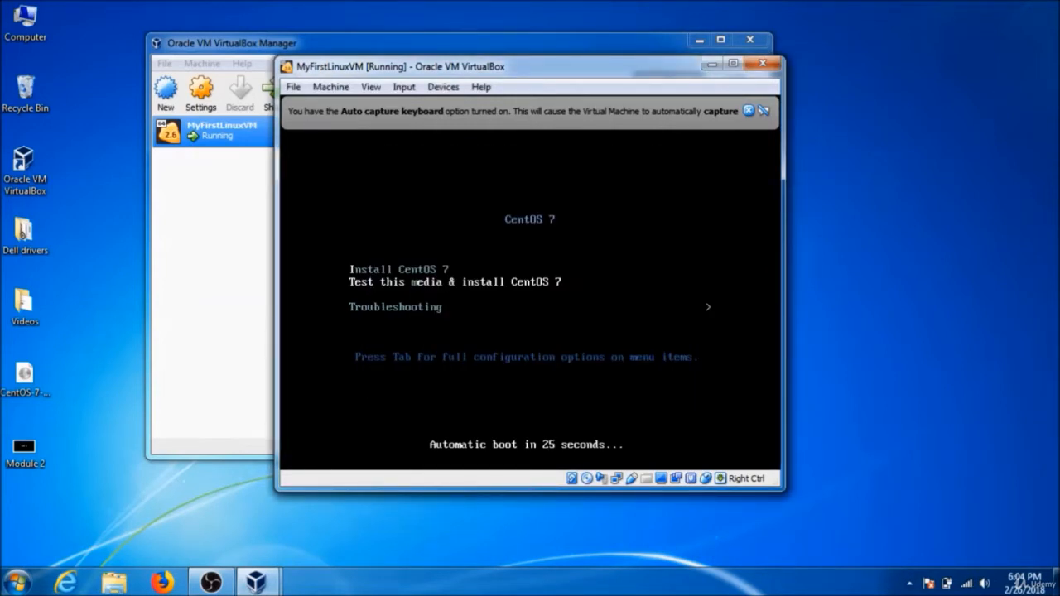
key(Return)
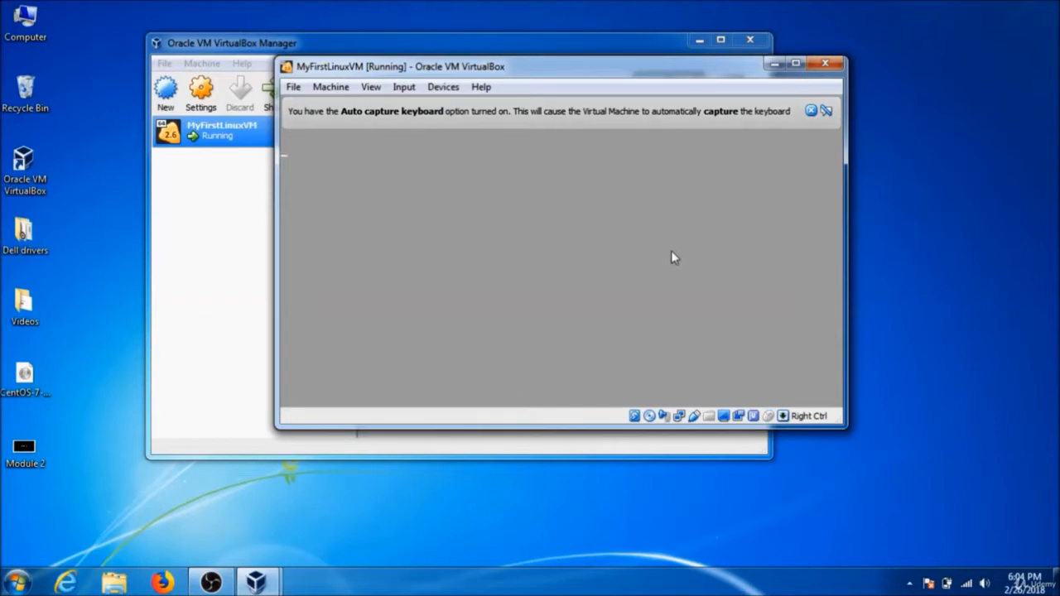
Dismiss the auto-capture keyboard notice and abort the media check.
click(812, 111)
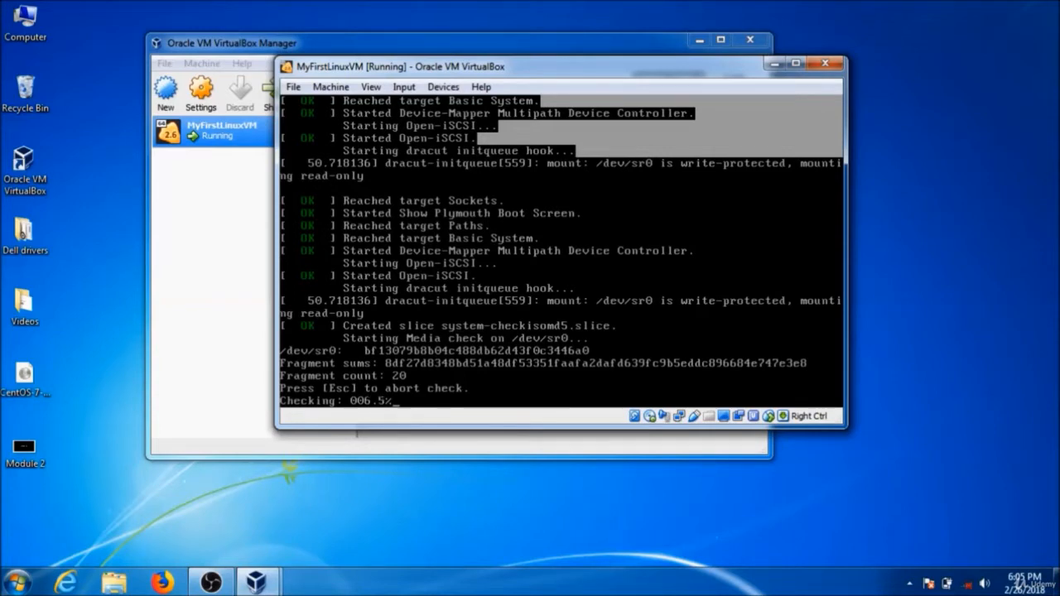
key(Escape)
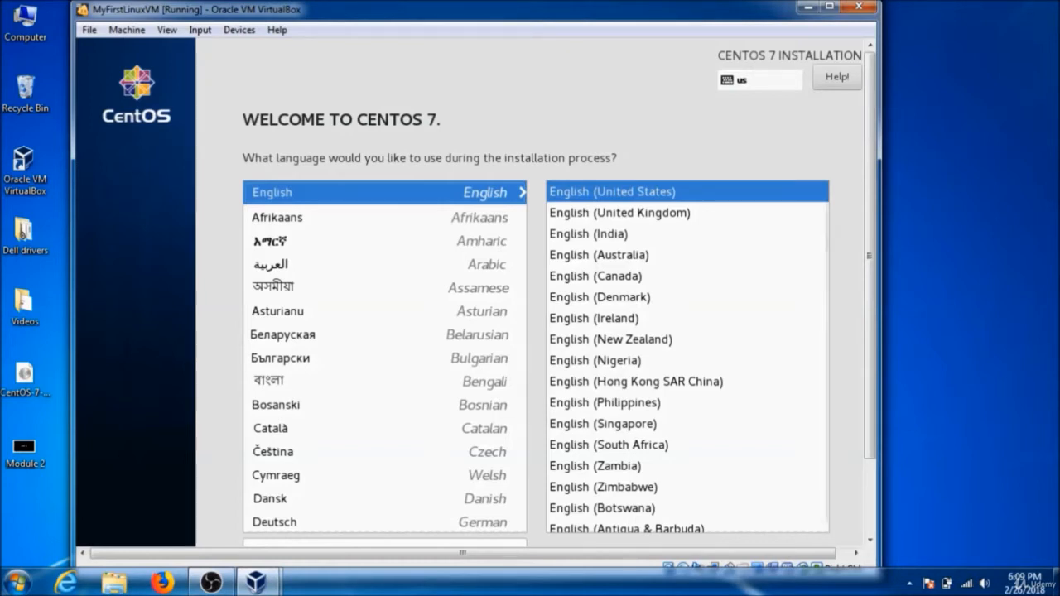
Continue the installer with English (United States) as the installation language.
scroll(872, 529, down, 2)
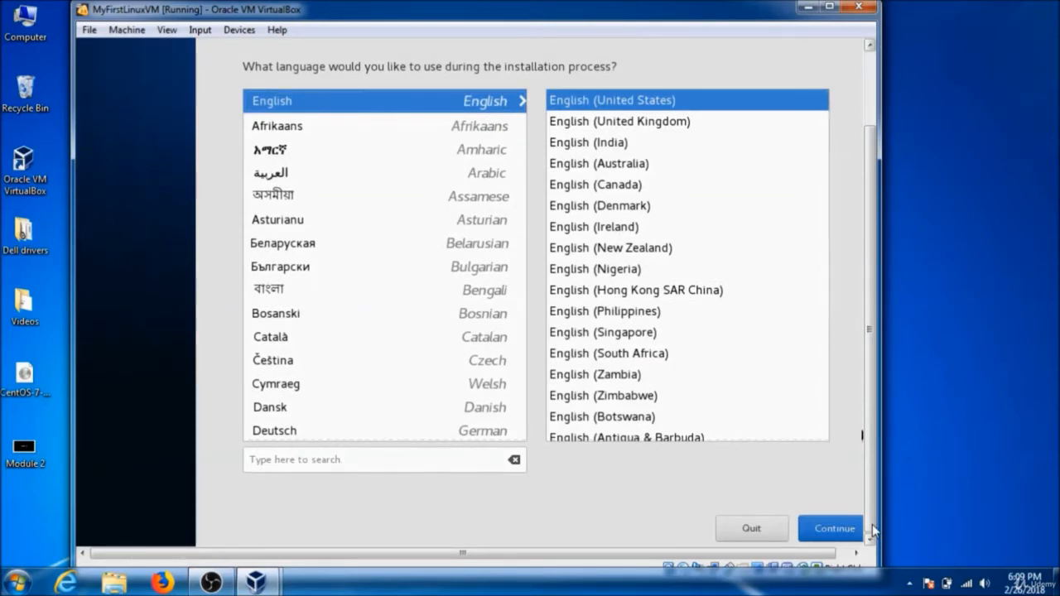
click(828, 524)
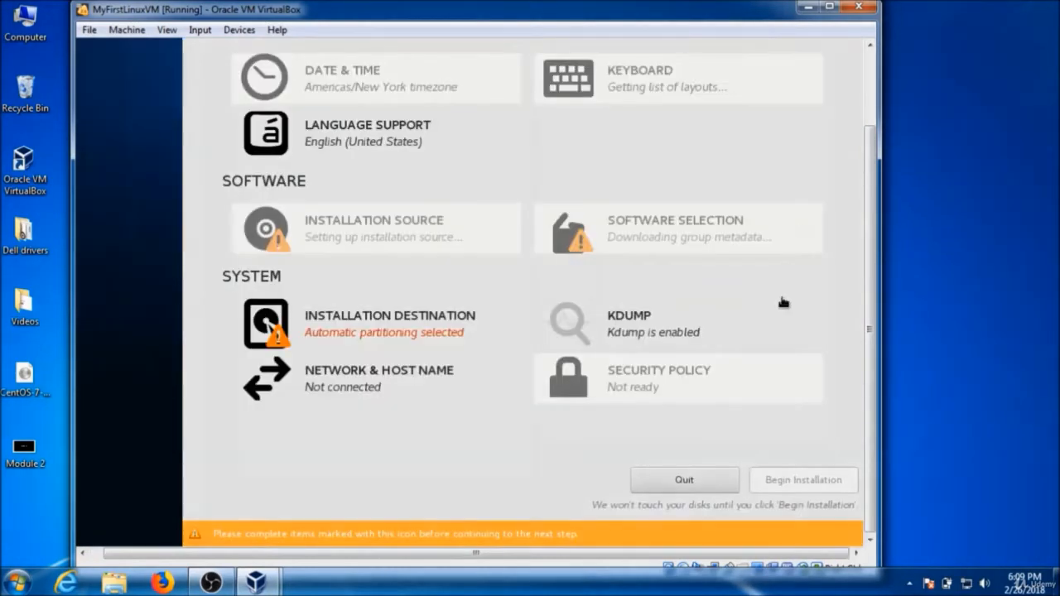
Keep the current Windows colour scheme and stop the performance prompt from showing again.
click(869, 98)
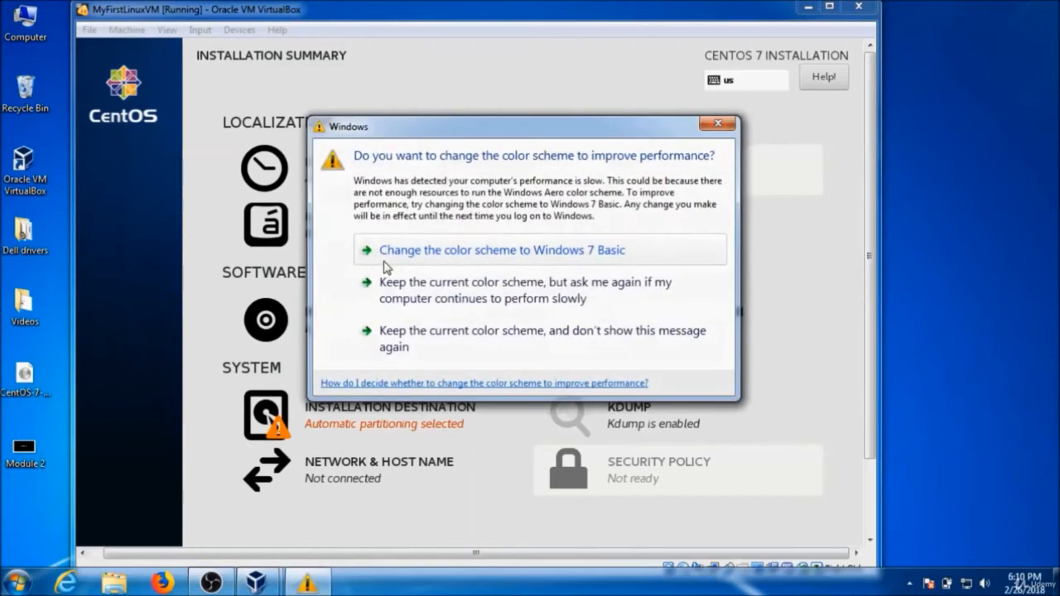
click(412, 329)
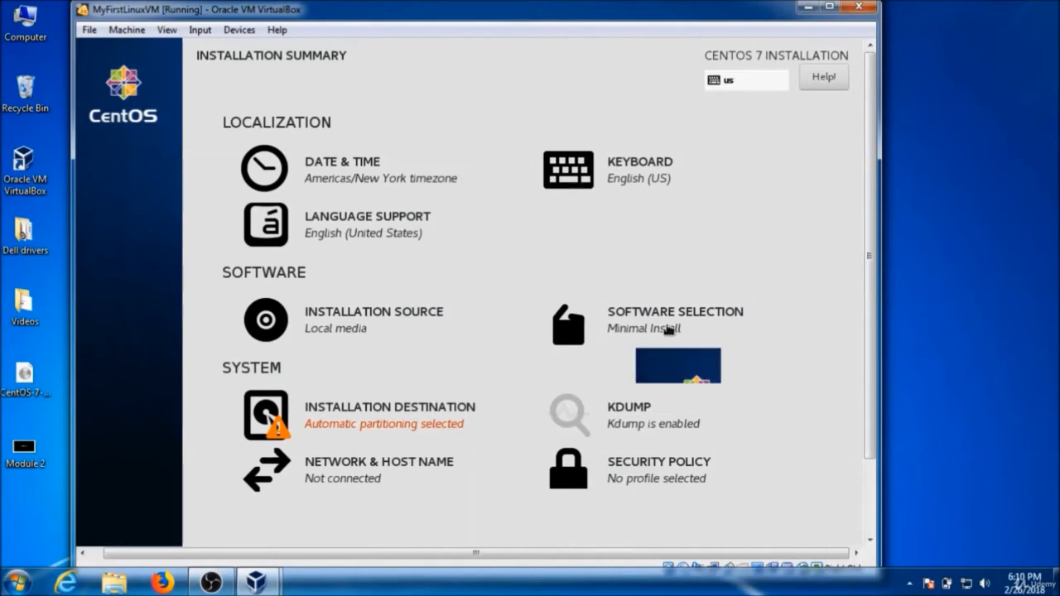
Open Software Selection and choose Infrastructure Server as the base environment.
click(667, 329)
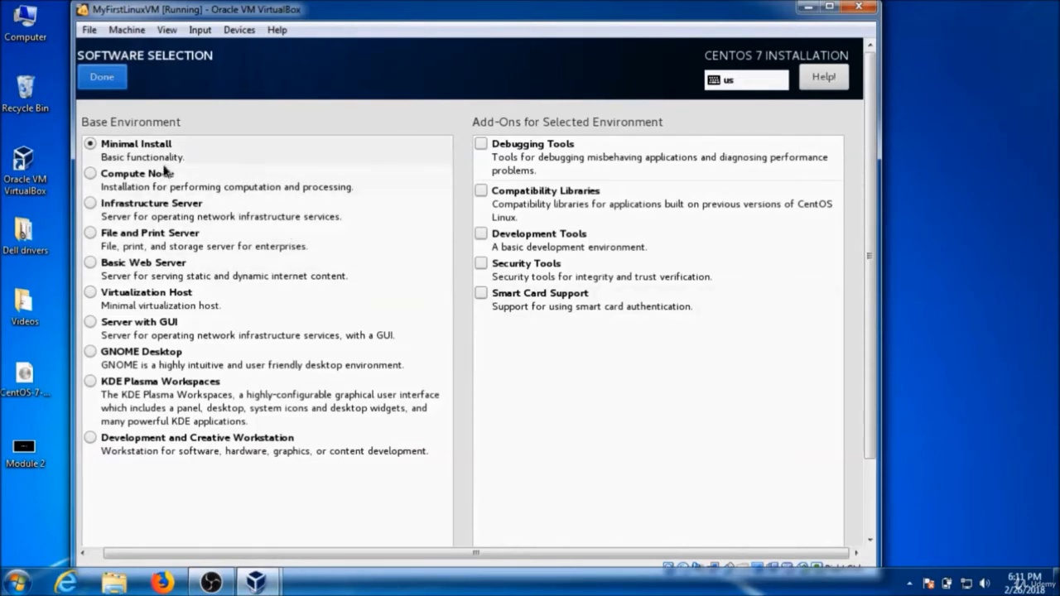
click(91, 204)
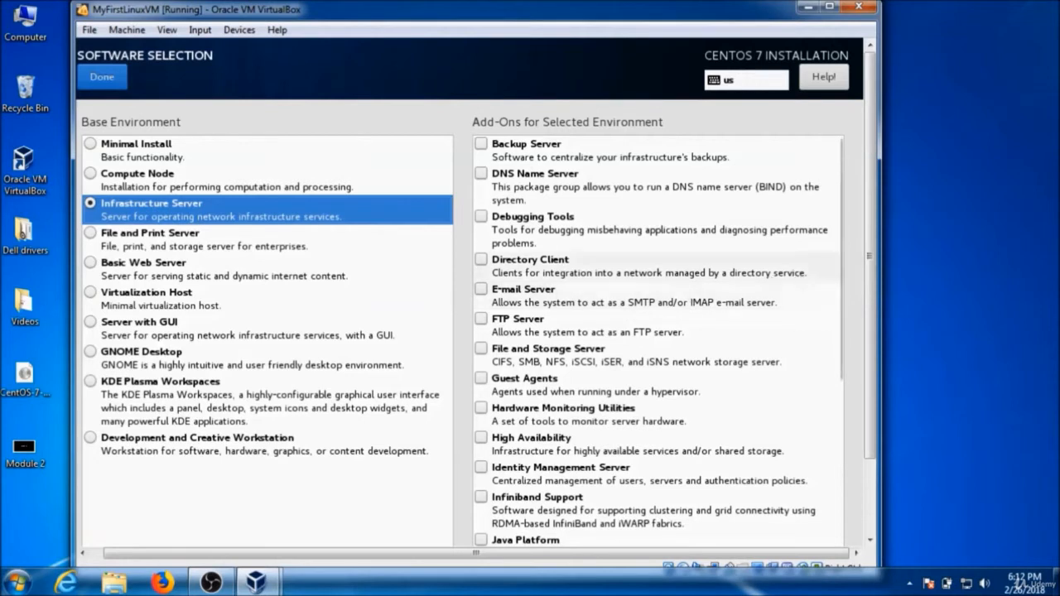
Add the DNS Name Server and FTP Server add-ons.
mouse_move(877, 269)
mouse_down()
mouse_move(879, 340)
mouse_move(869, 282)
mouse_up()
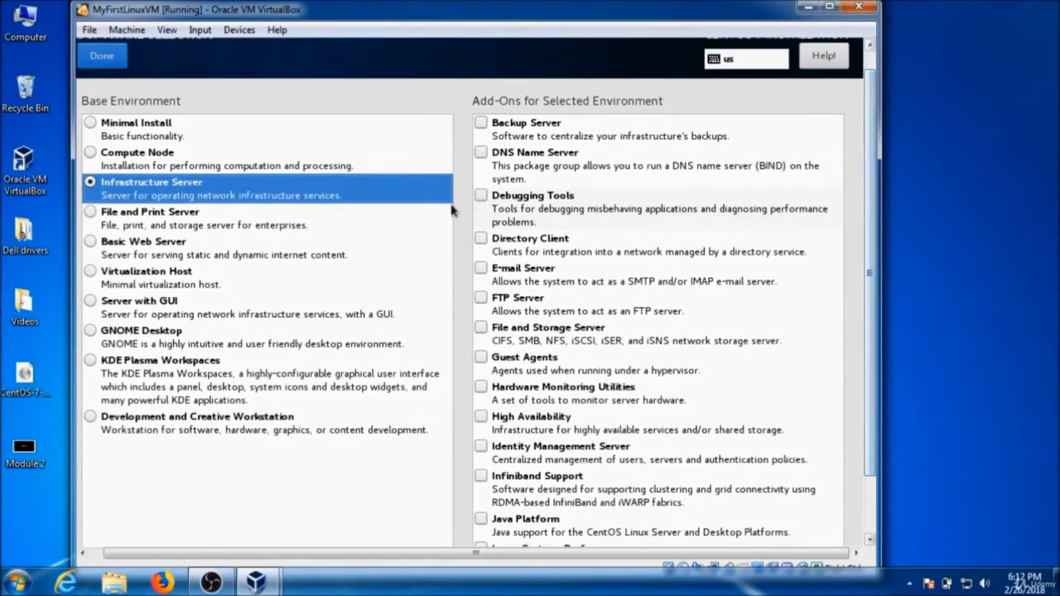
click(481, 152)
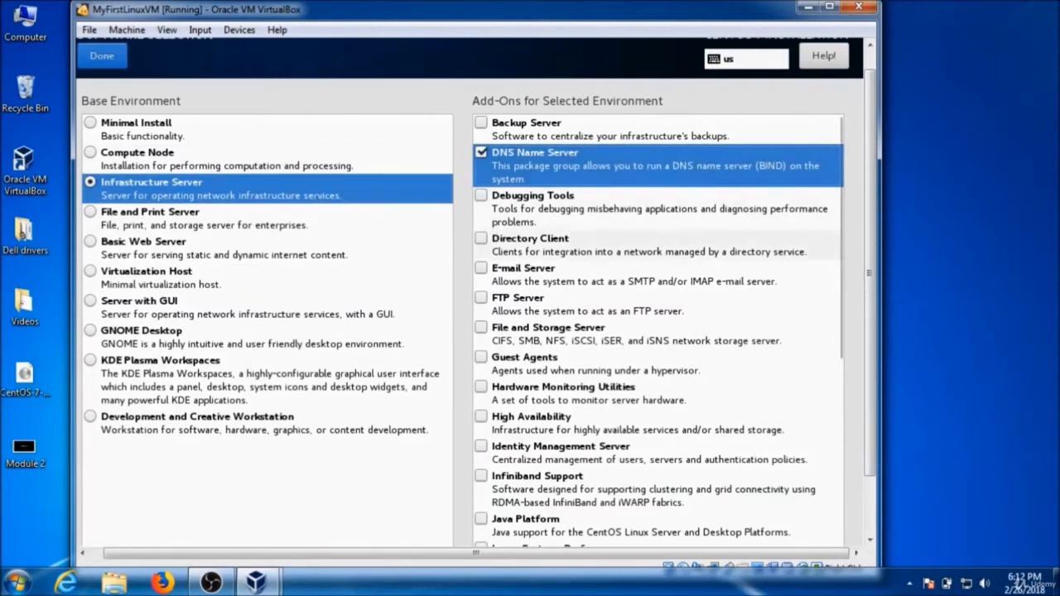
click(482, 298)
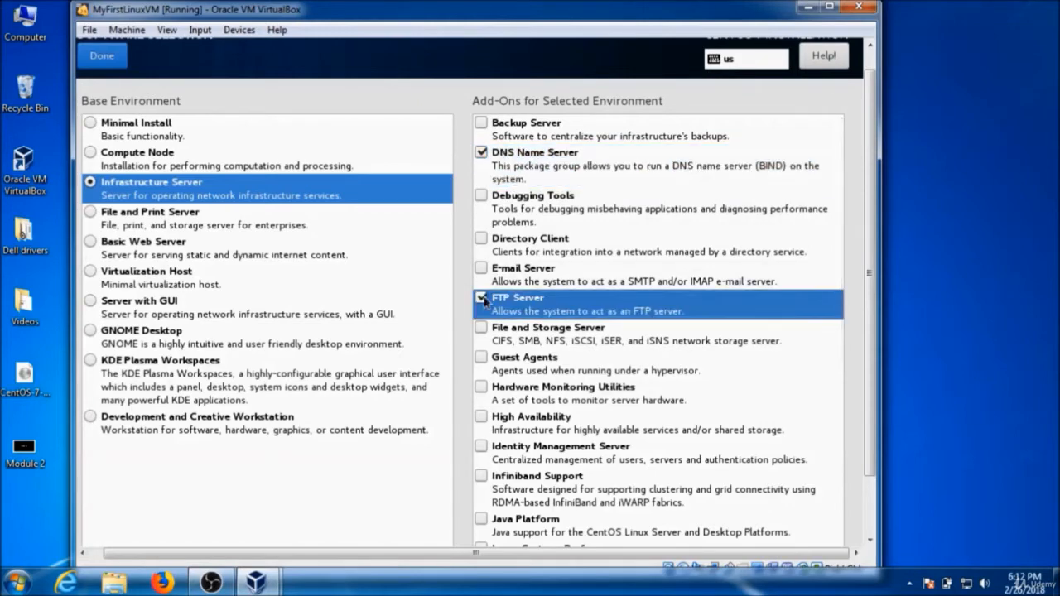
Switch the base environment to Server with GUI.
scroll(484, 302, down, 2)
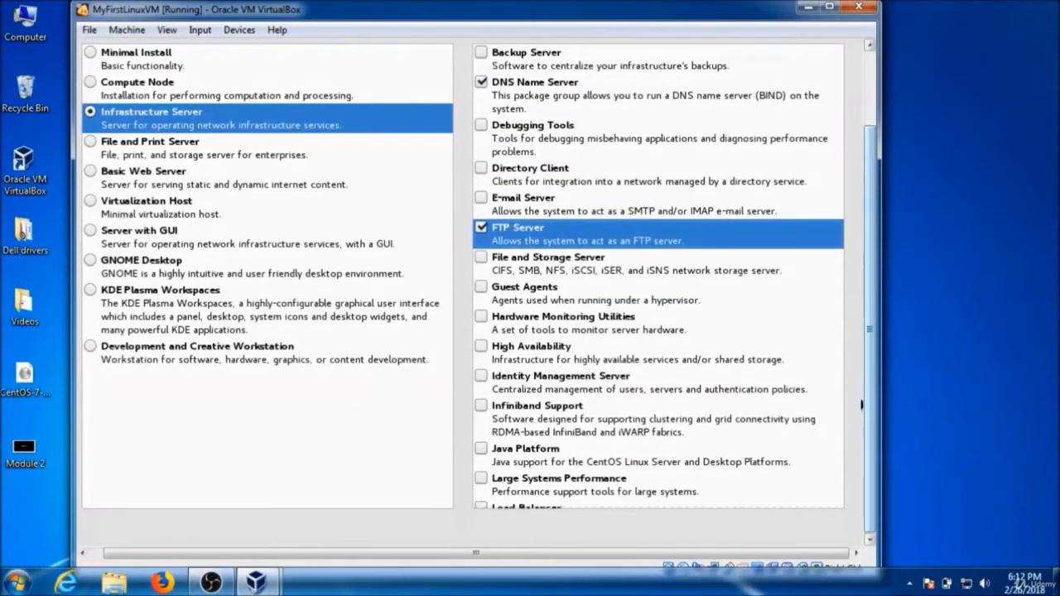
click(155, 181)
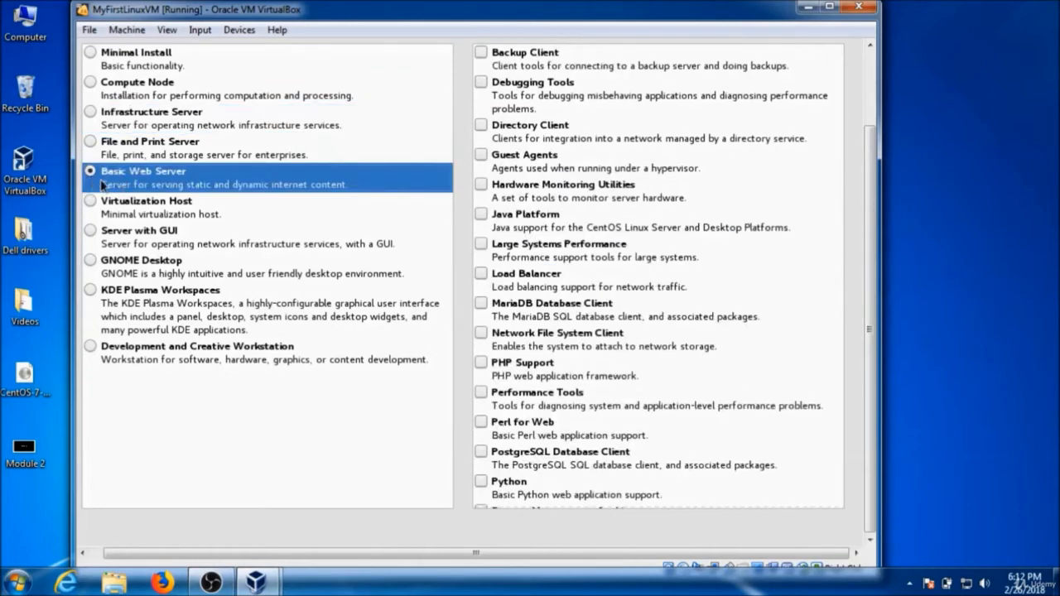
click(170, 243)
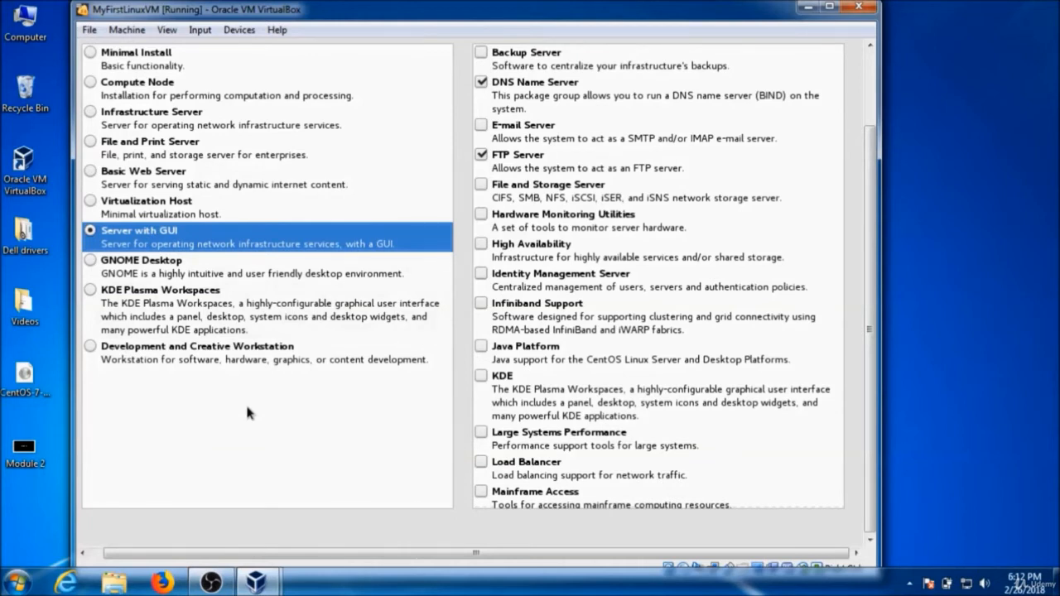
Switch the base environment to GNOME Desktop, add the GNOME Applications add-on, and confirm the software selection.
click(482, 378)
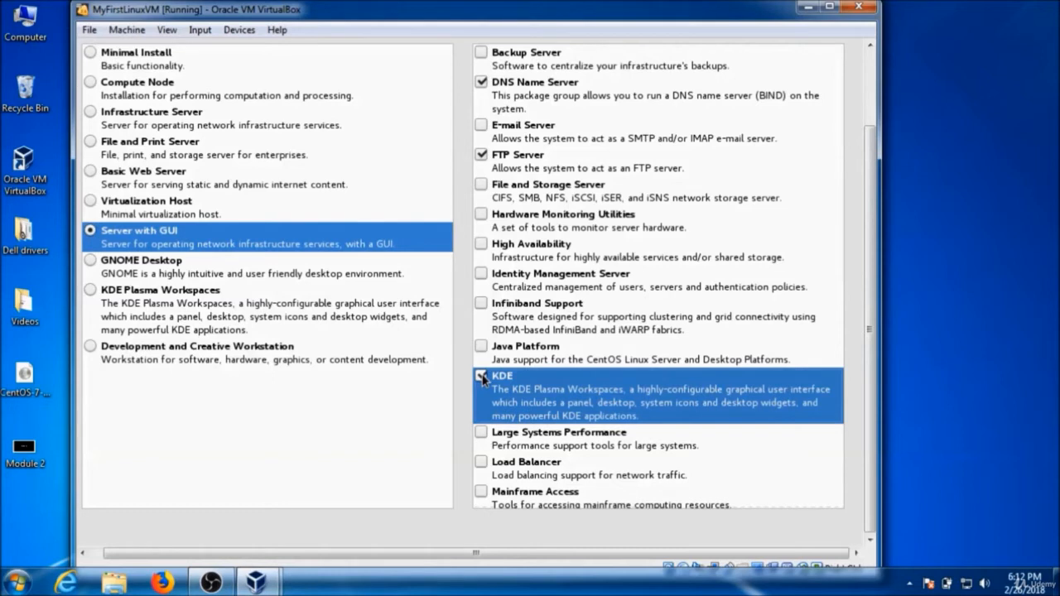
click(173, 277)
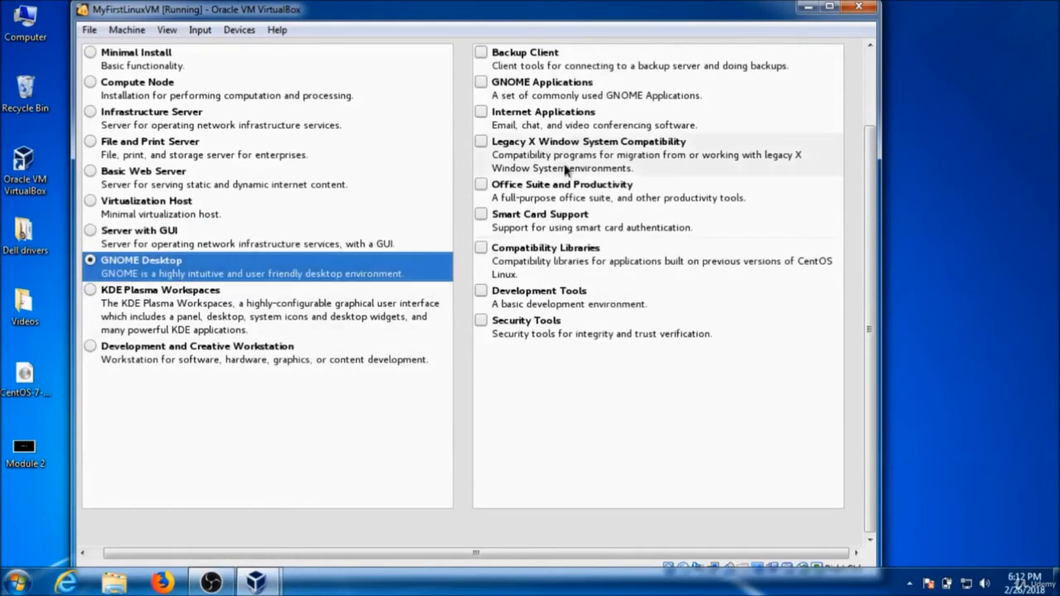
click(481, 84)
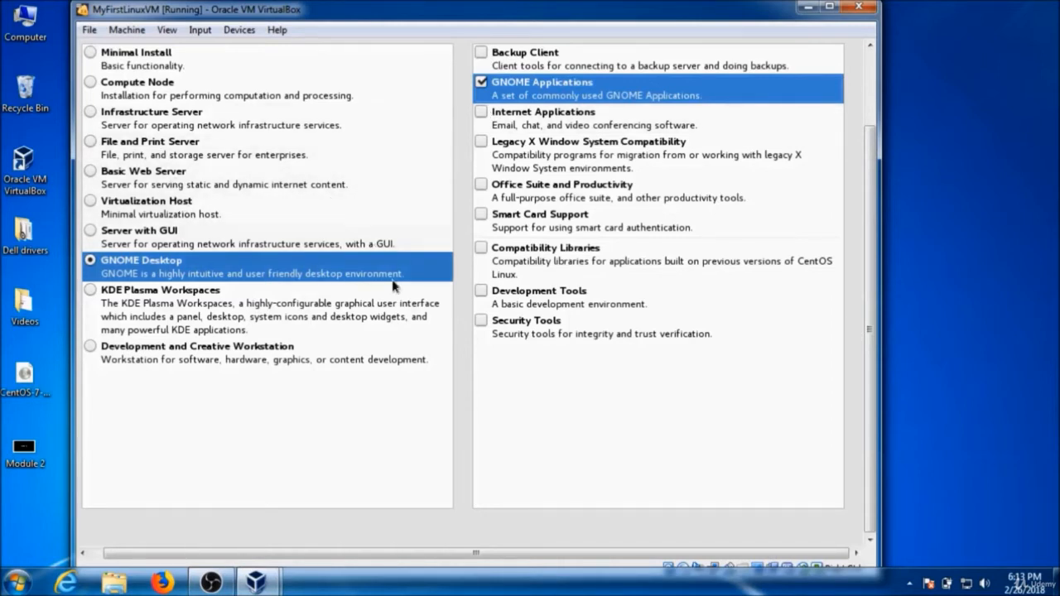
click(871, 87)
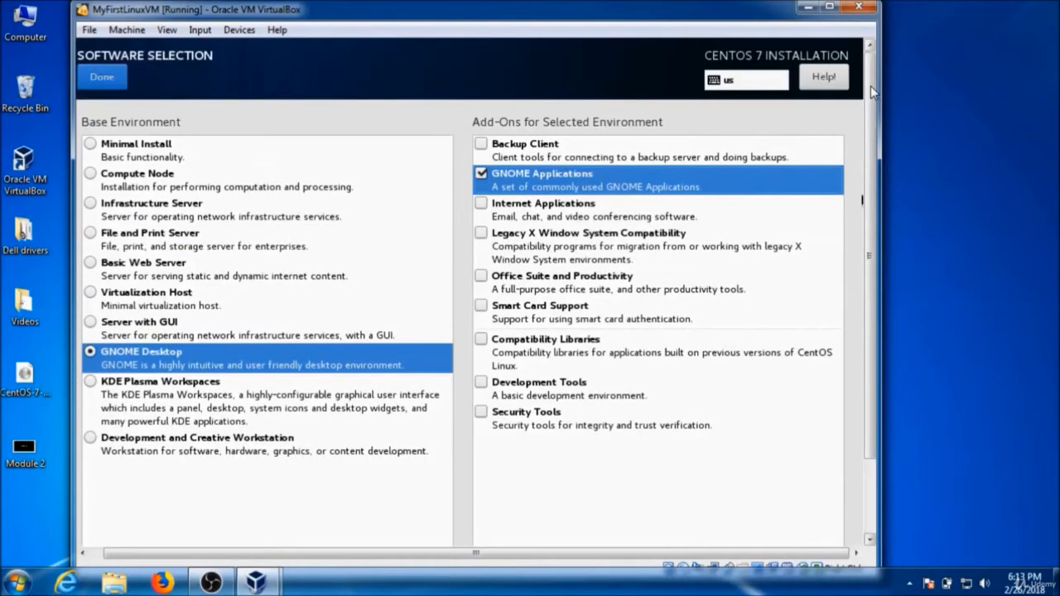
click(111, 77)
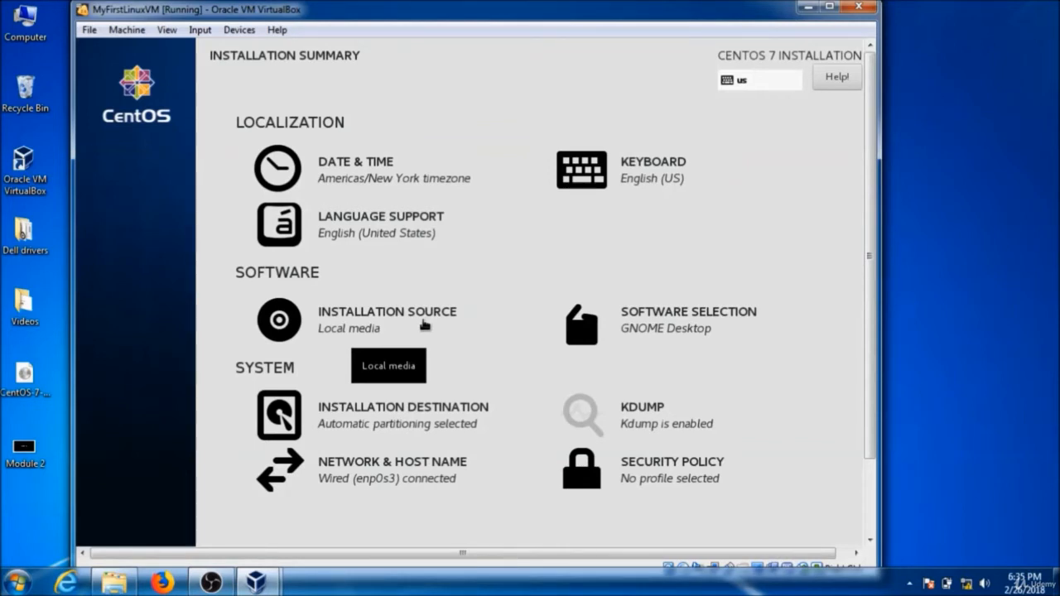
Open Installation Destination, keep the 10 GiB ATA VBOX HARDDISK selected with automatic partitioning, and confirm.
click(432, 411)
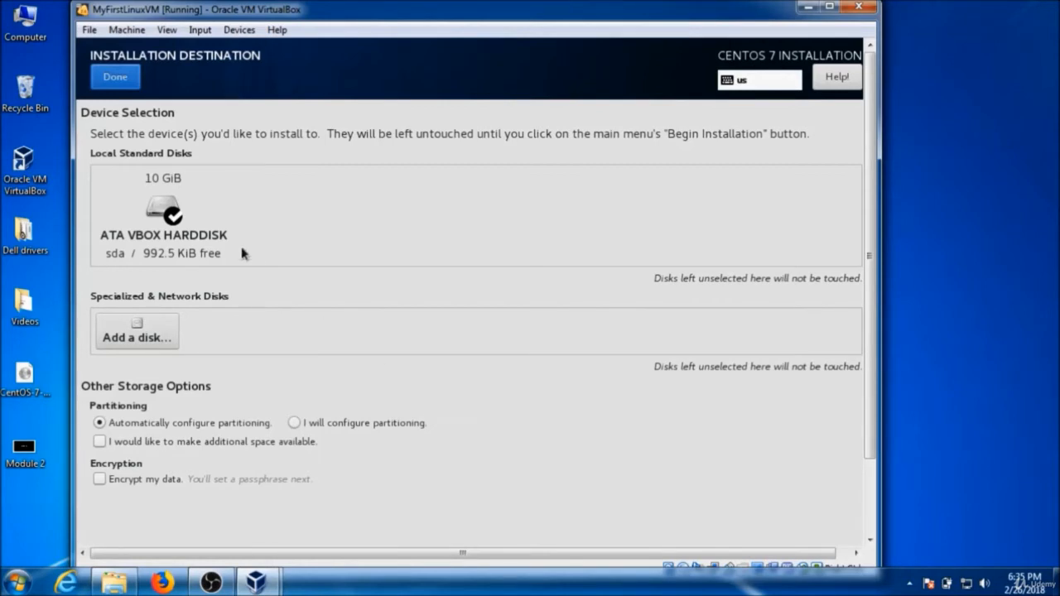
click(164, 214)
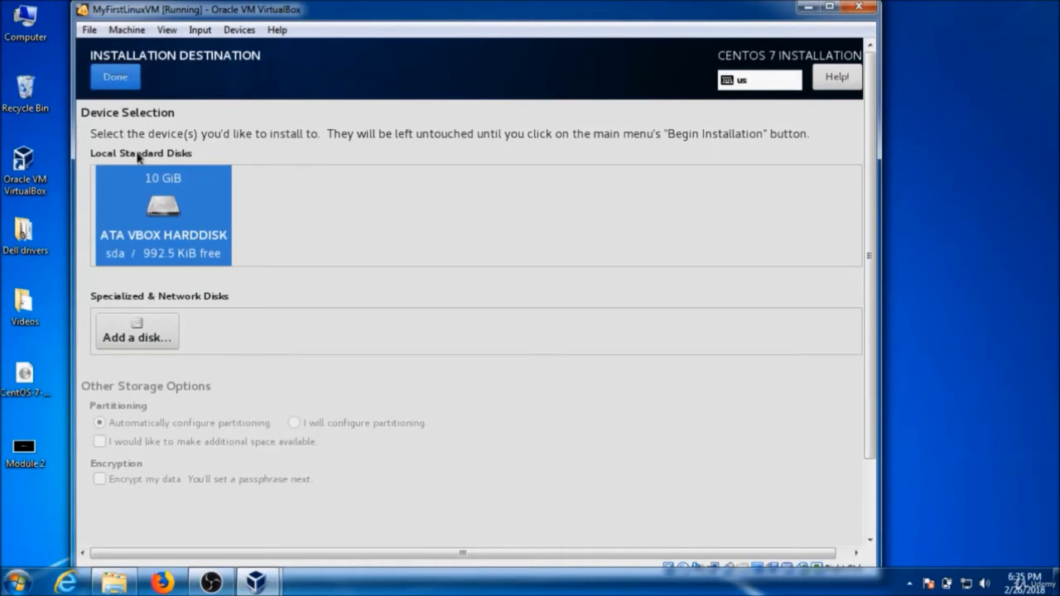
click(146, 189)
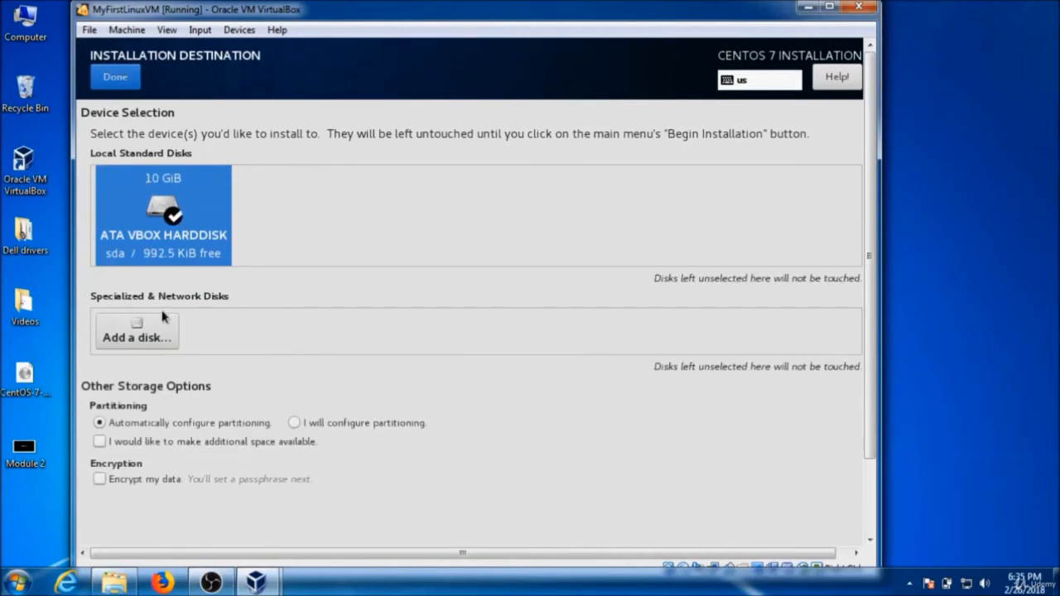
click(136, 77)
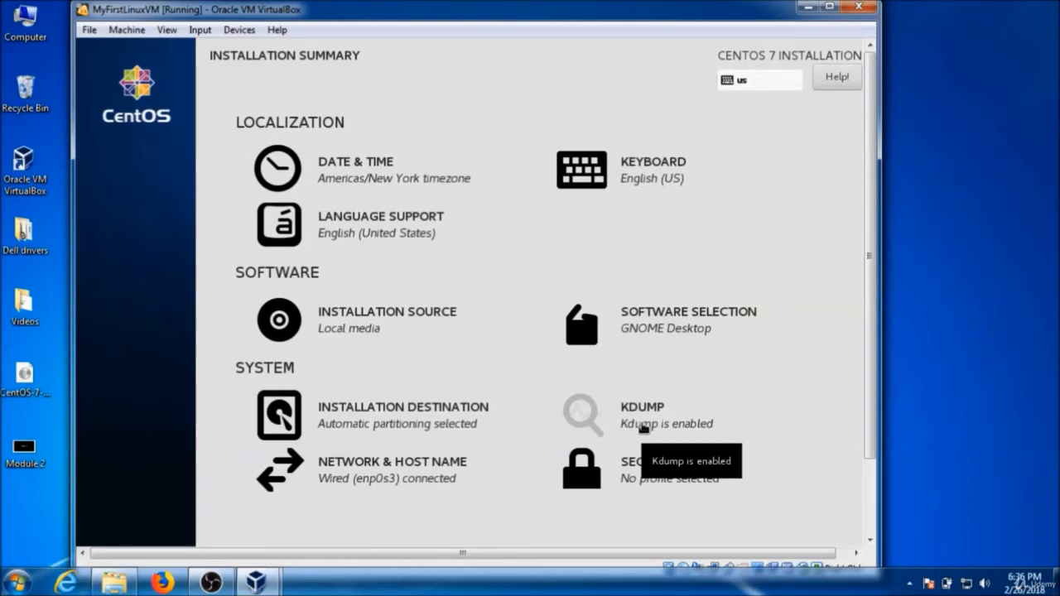
Open Network & Host Name and set the host name to MyFirstLinuxOS, then apply it.
click(439, 465)
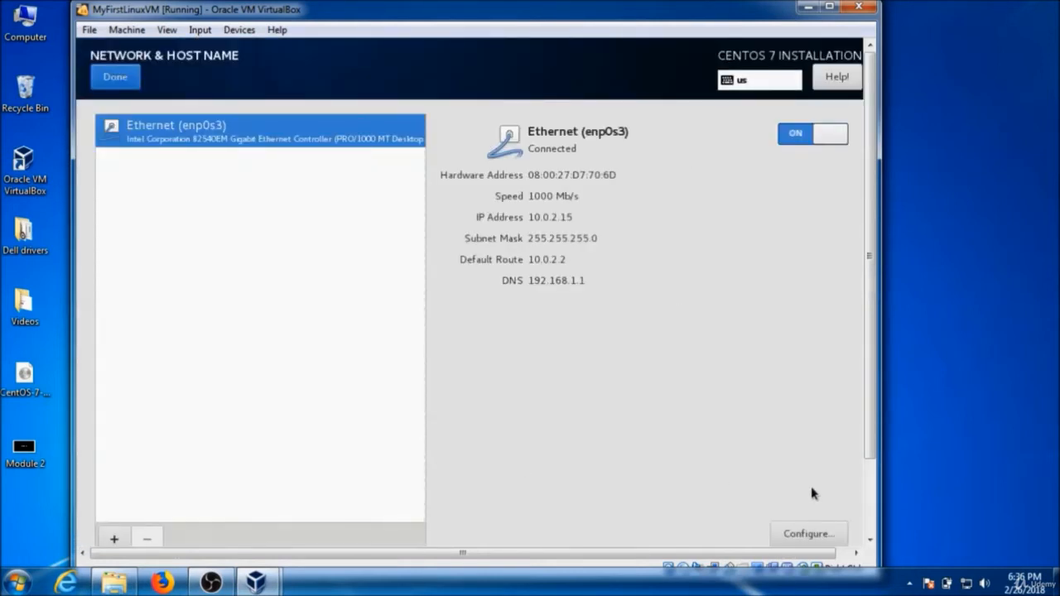
scroll(864, 509, down, 2)
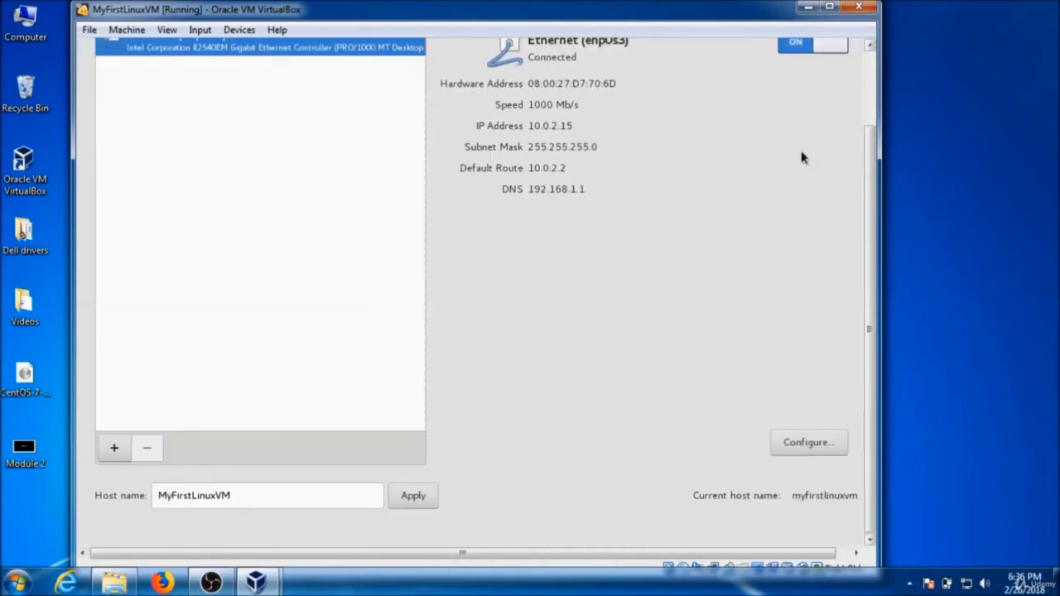
click(830, 7)
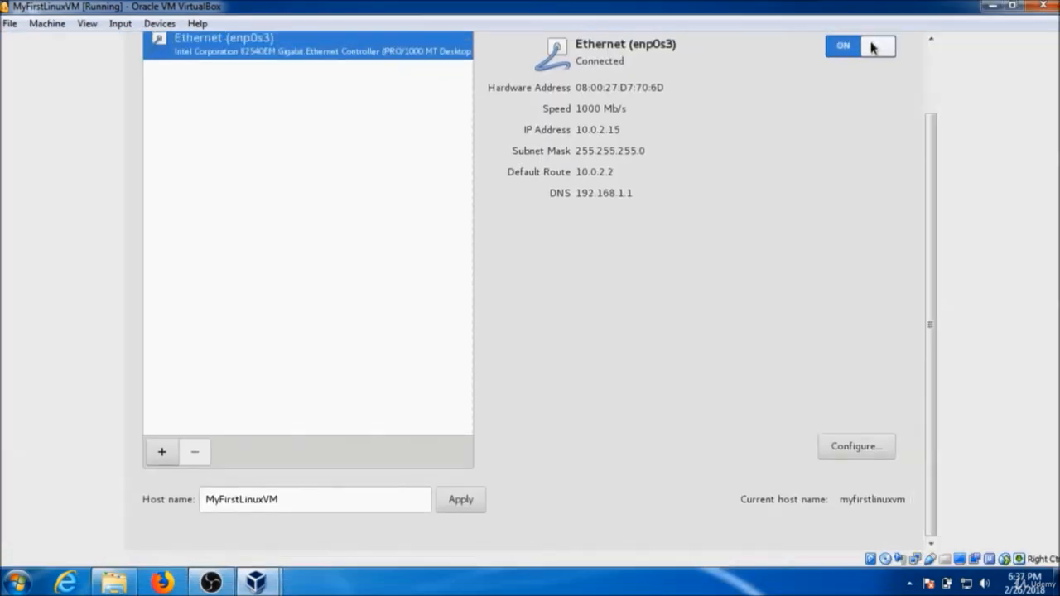
click(296, 498)
double_click(296, 498)
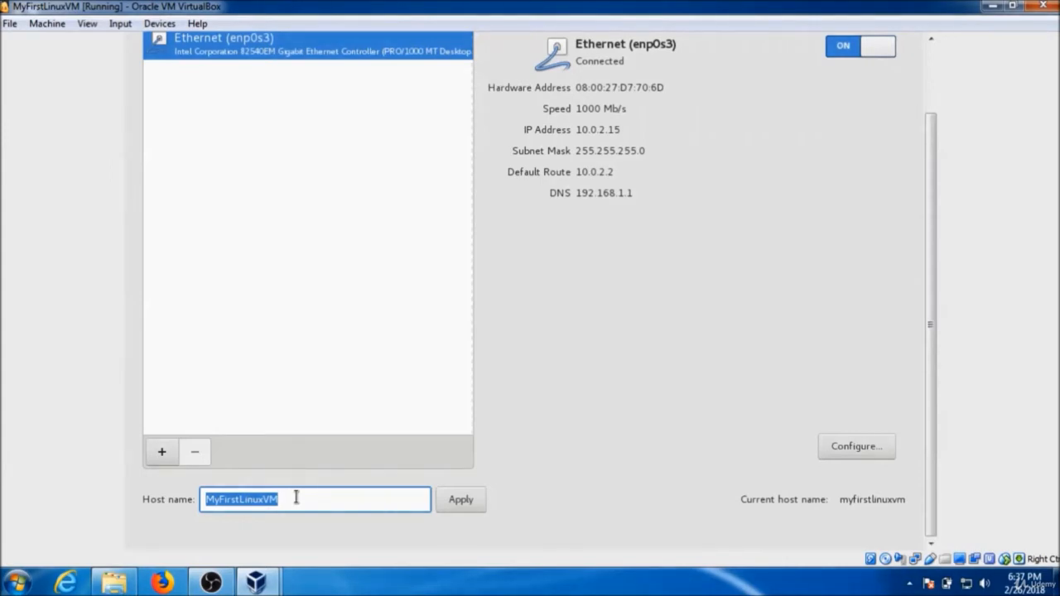
text(MyF)
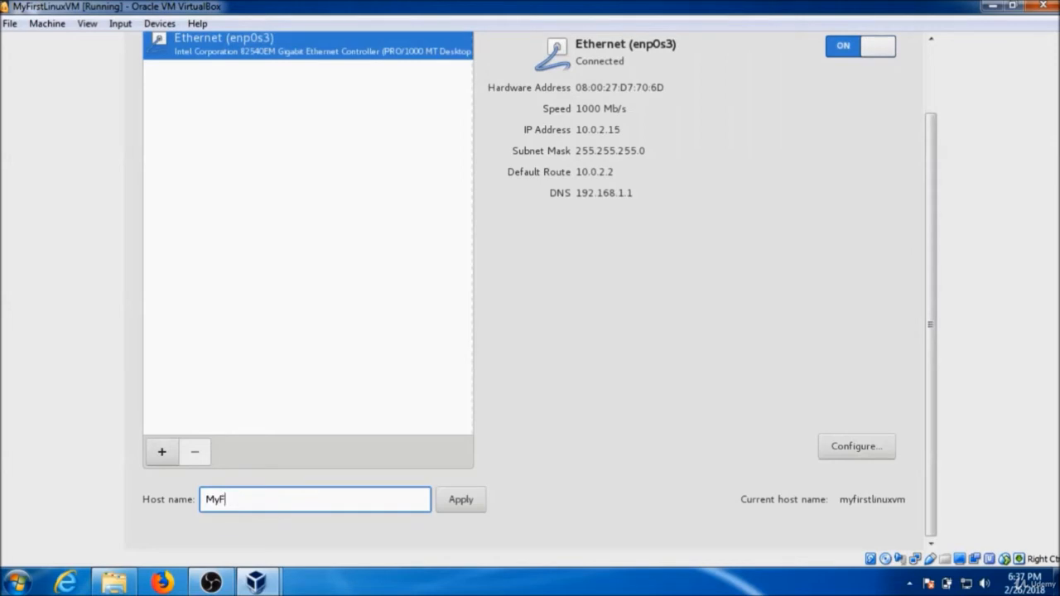
text(irstLinuxOS)
click(460, 504)
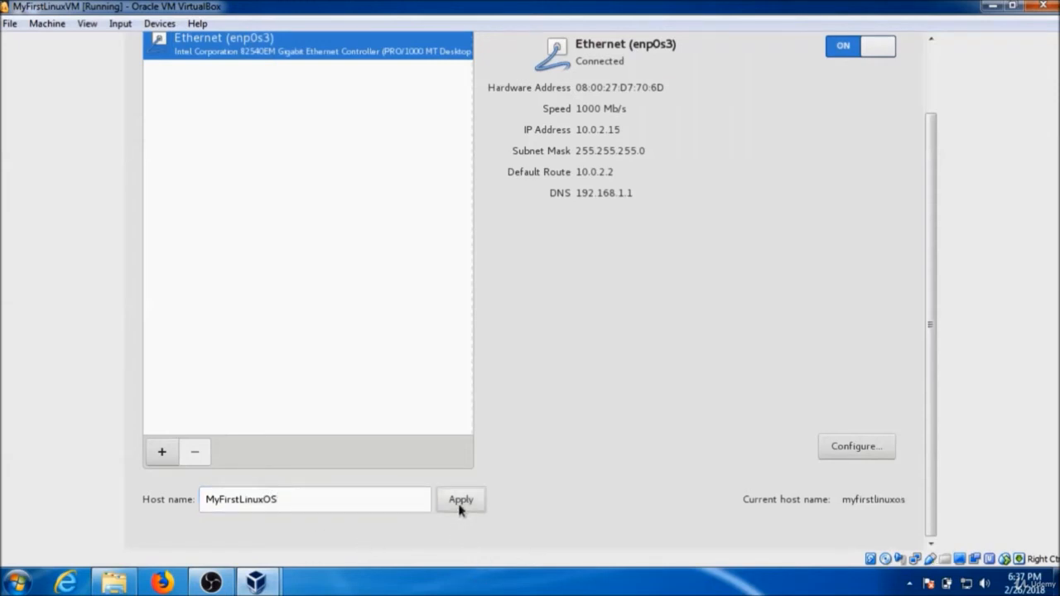
Switch the Ethernet (enp0s3) connection off and back on.
click(930, 84)
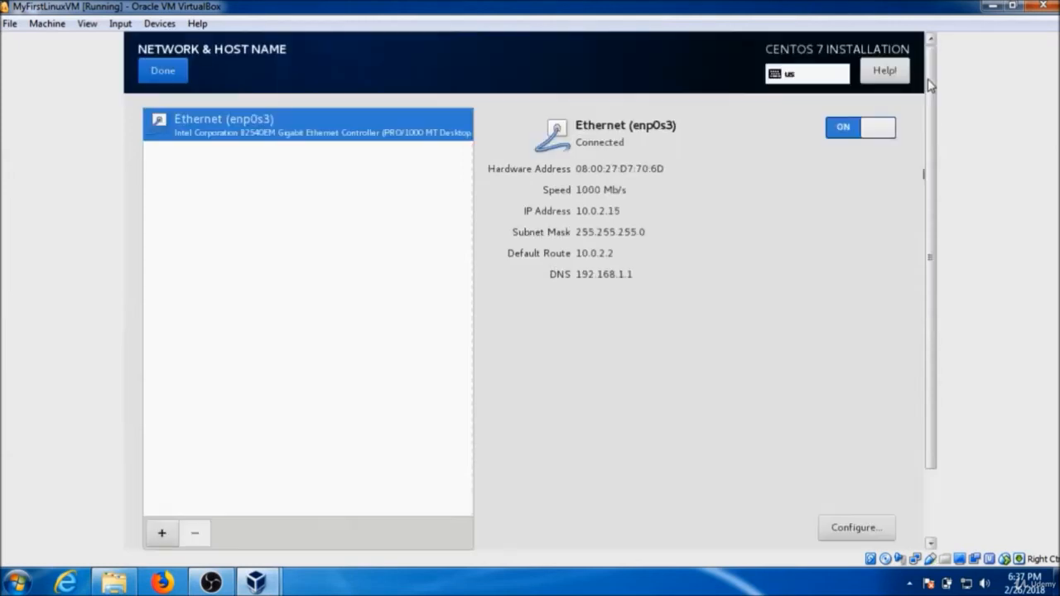
click(840, 121)
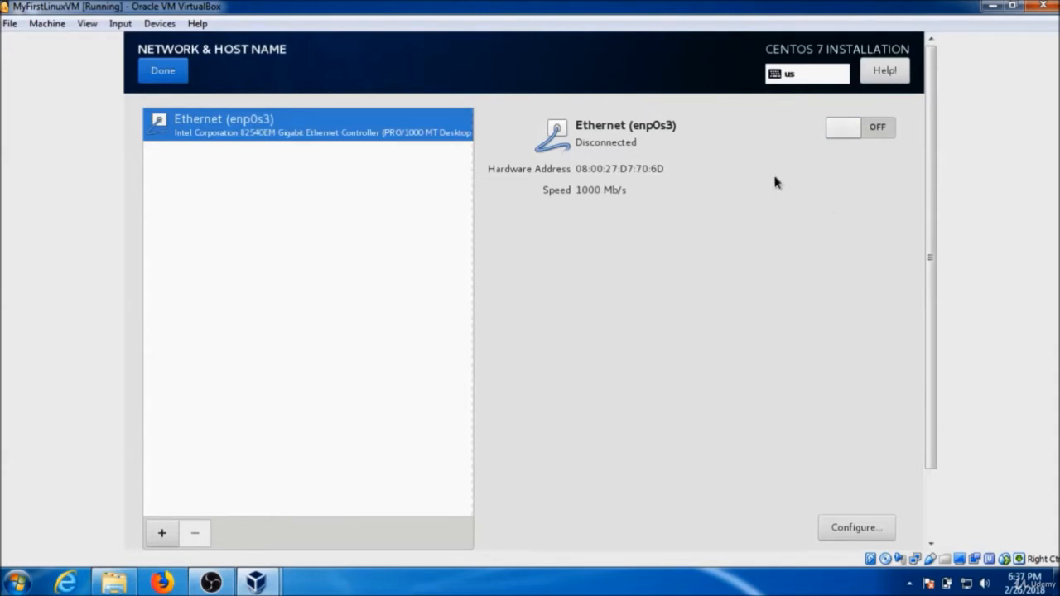
click(882, 126)
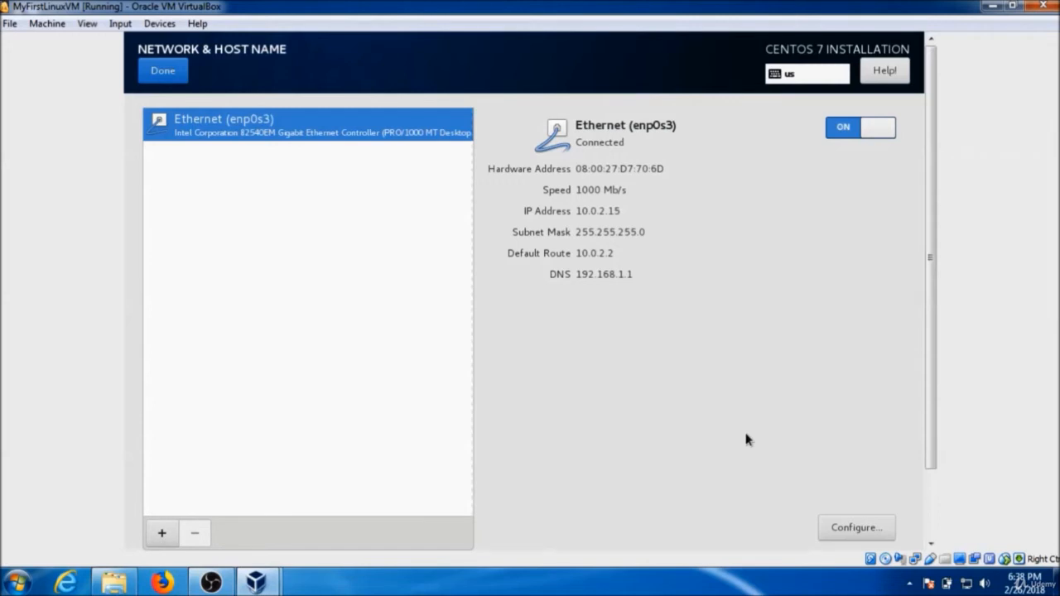
Inspect the IPv4 method options for the enp0s3 connection, then cancel the editing dialog.
click(853, 522)
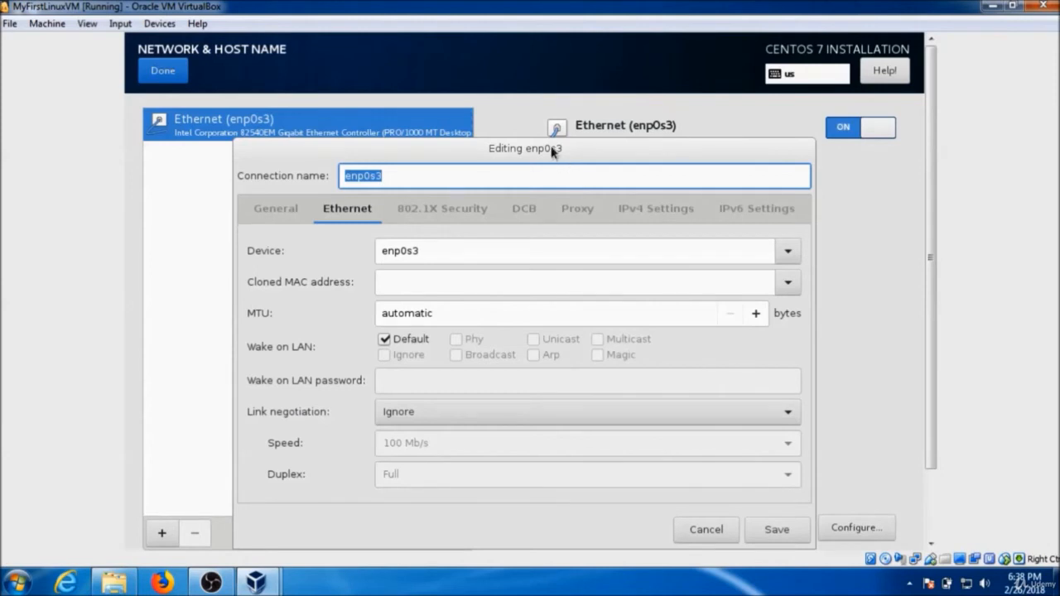
drag(551, 147, 487, 80)
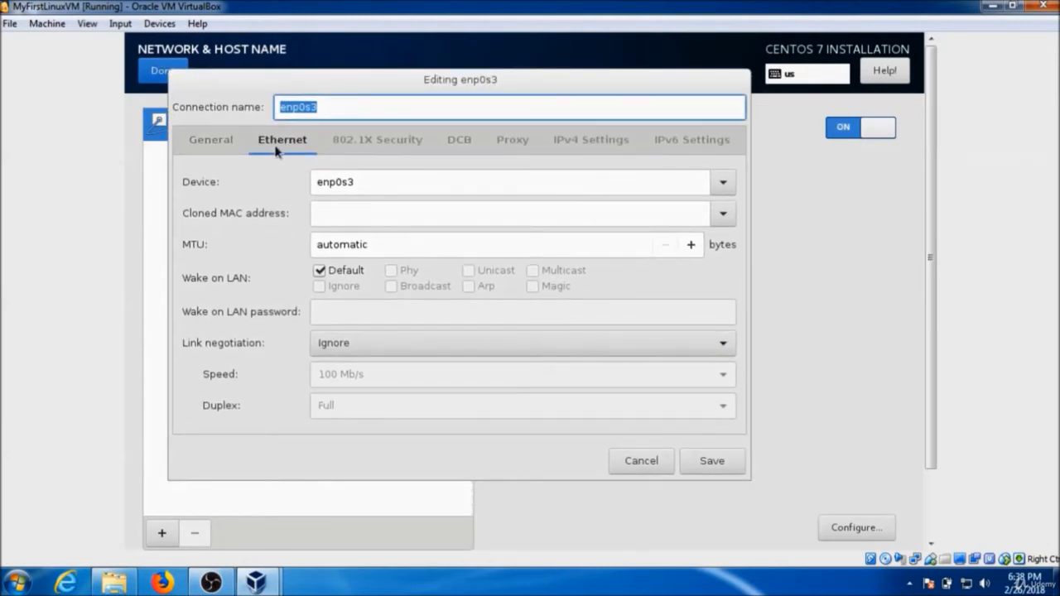
click(570, 143)
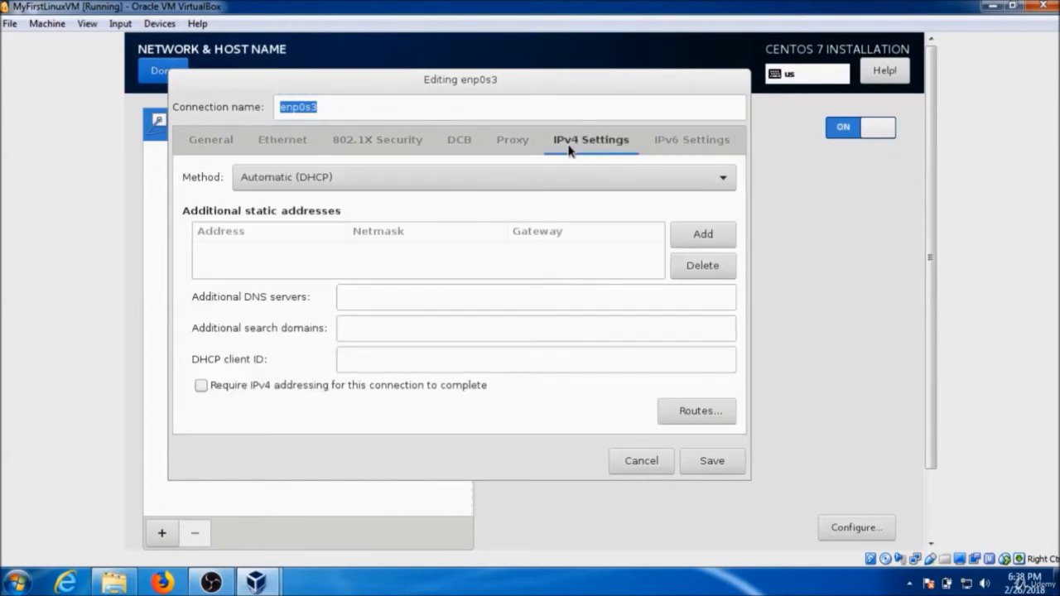
click(397, 185)
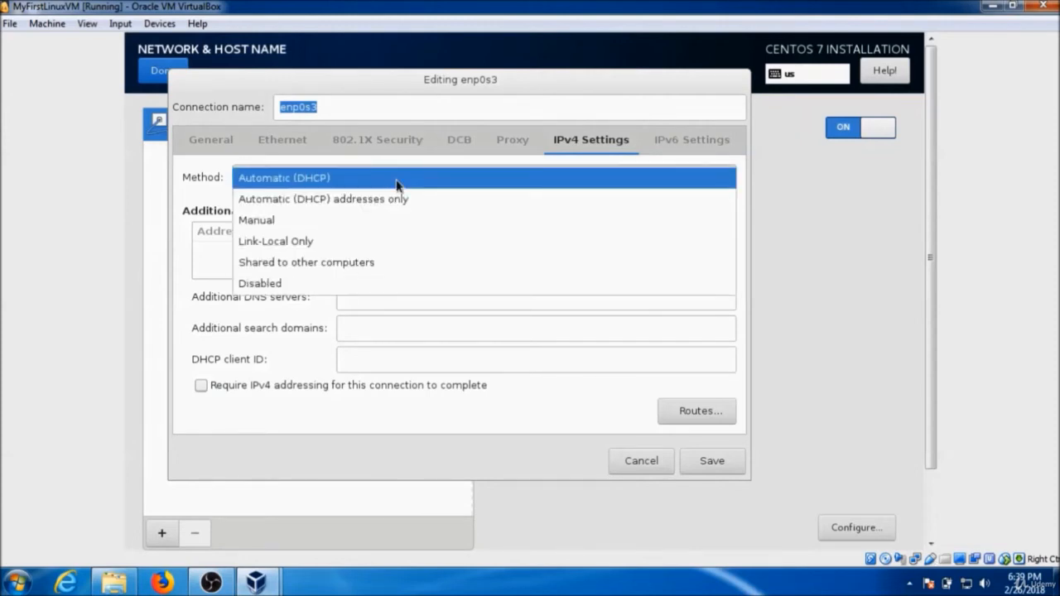
click(338, 215)
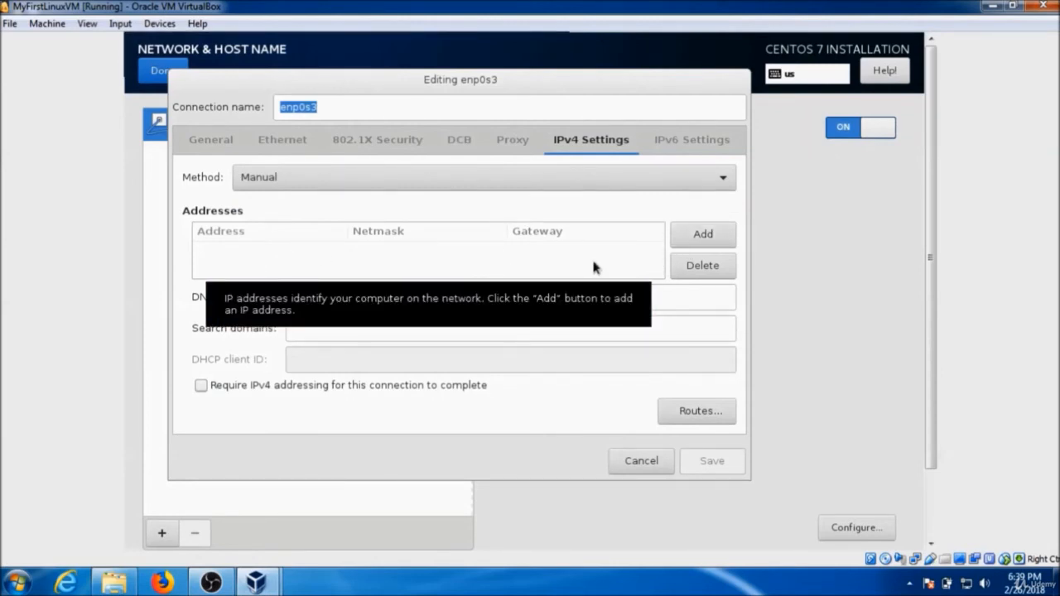
click(484, 175)
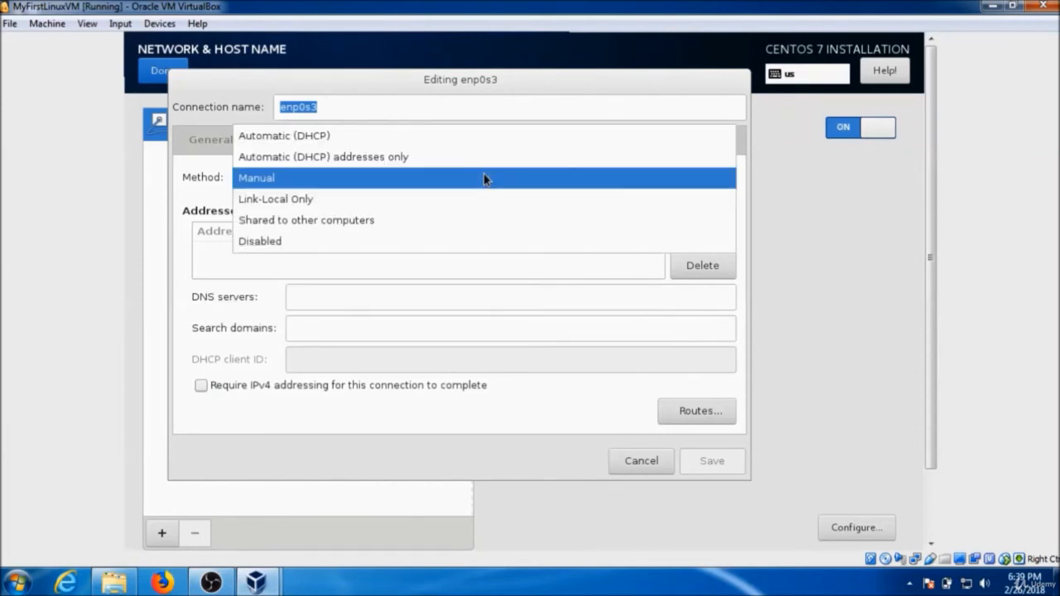
click(402, 140)
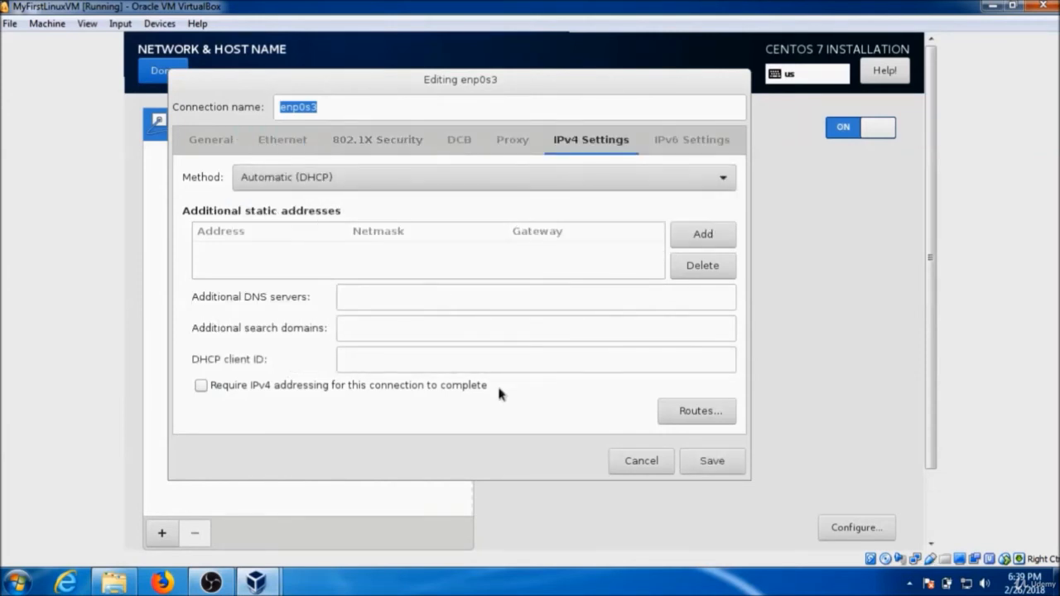
click(640, 461)
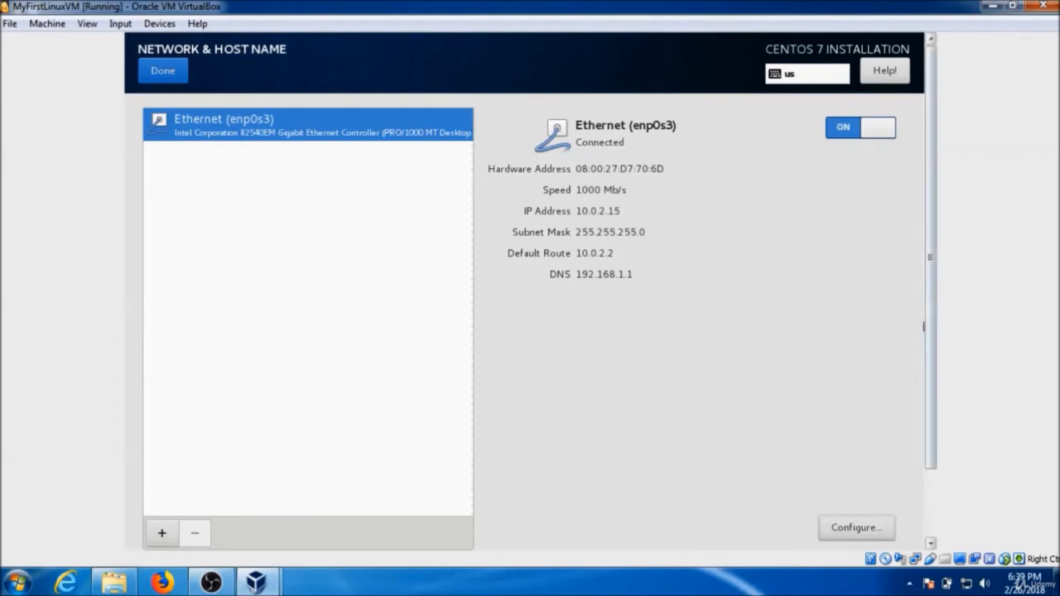
Close the network settings and begin the installation.
click(178, 69)
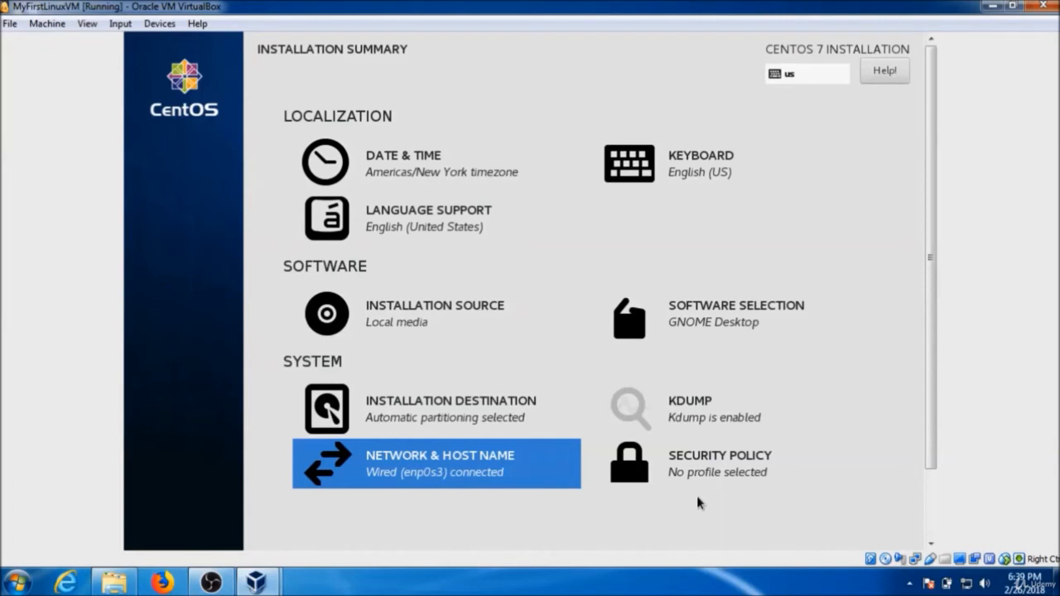
scroll(931, 539, down, 2)
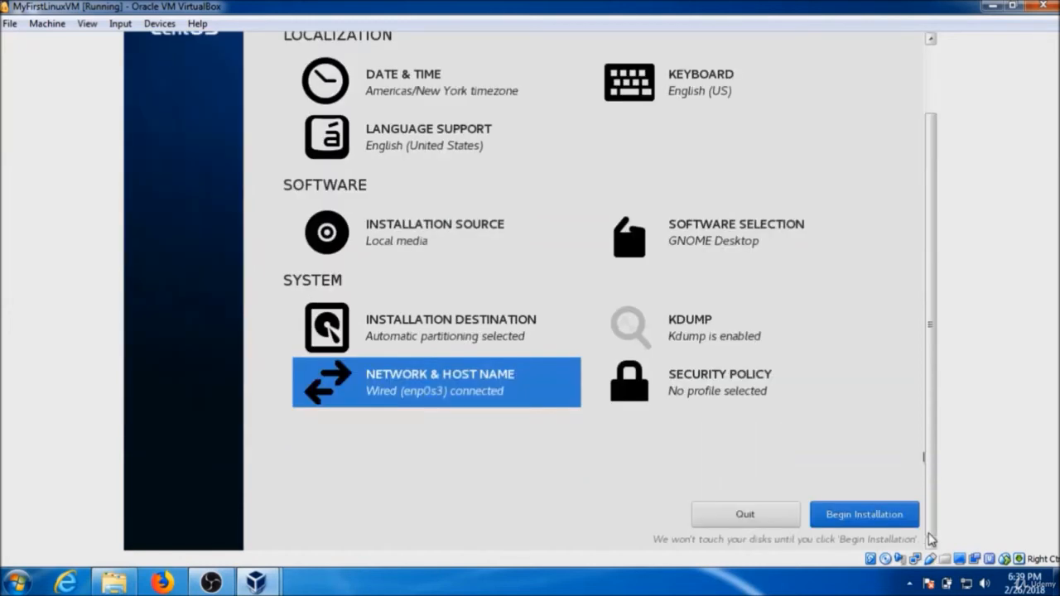
click(876, 522)
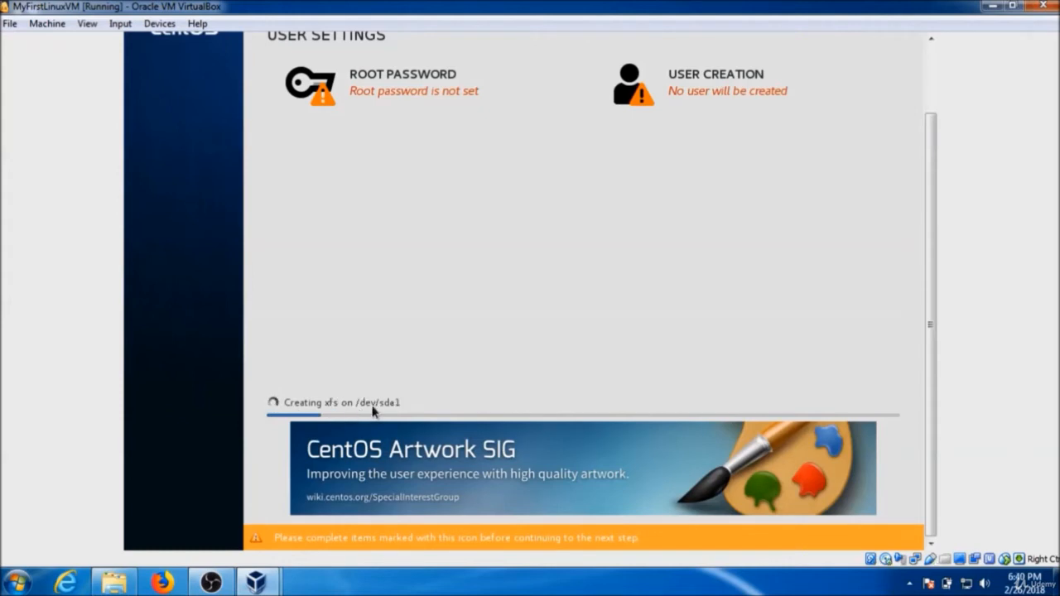
Open Root Password, then enter and confirm the root account password.
click(929, 107)
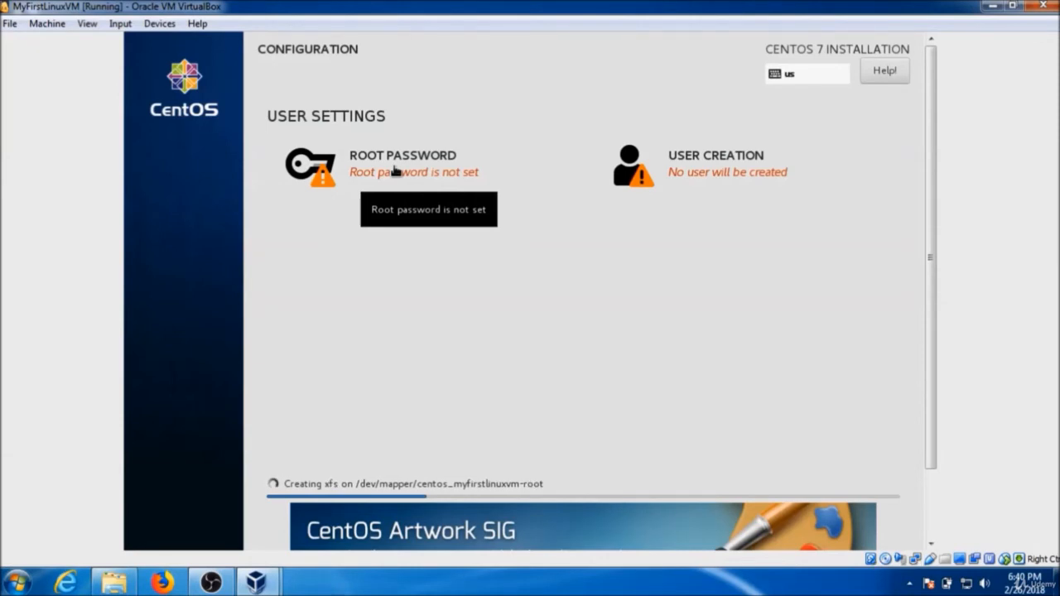
click(395, 171)
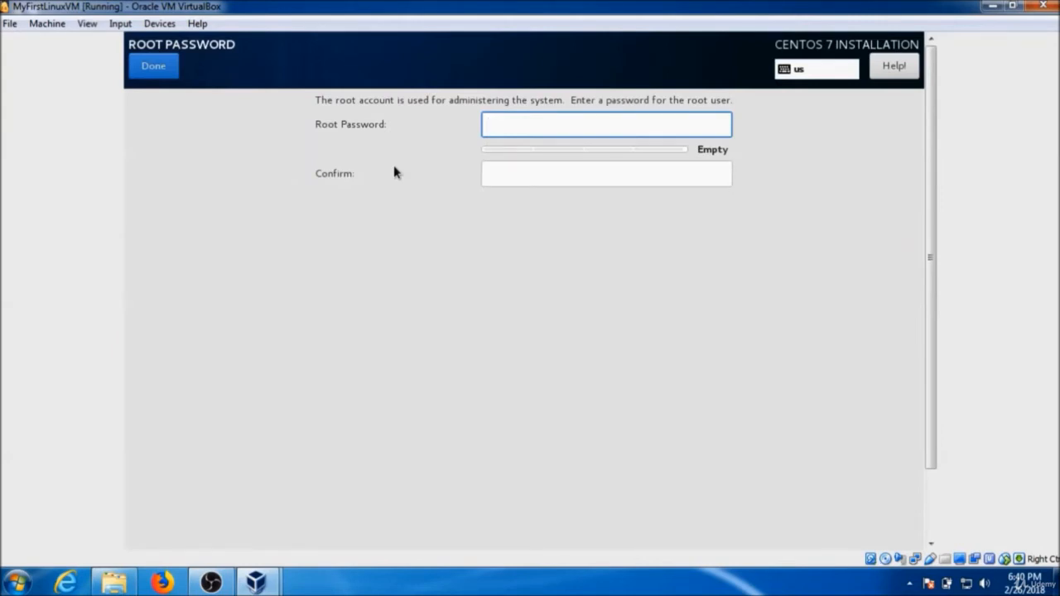
text(password12345)
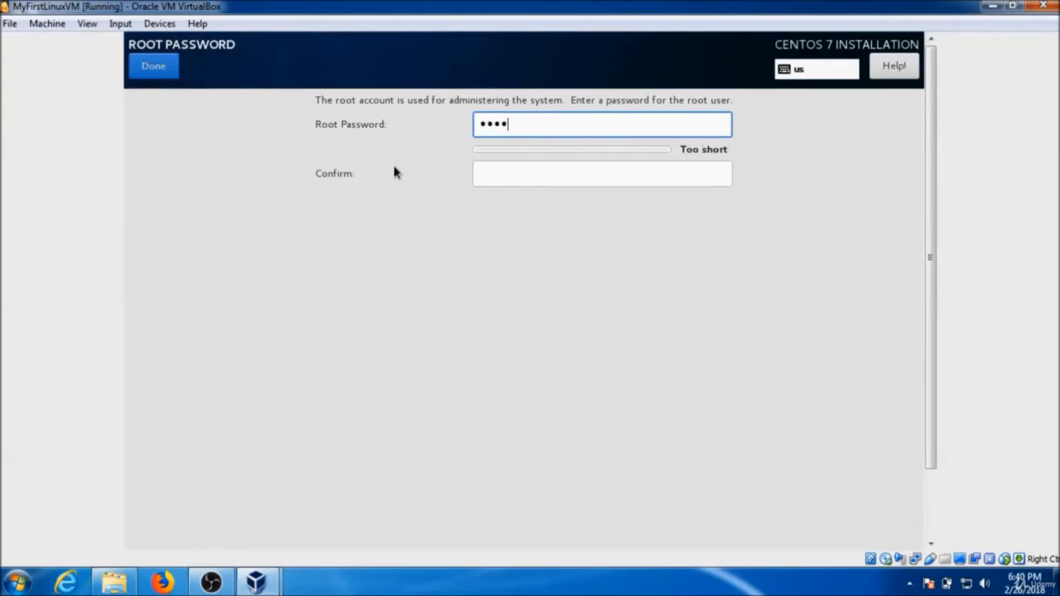
text(678)
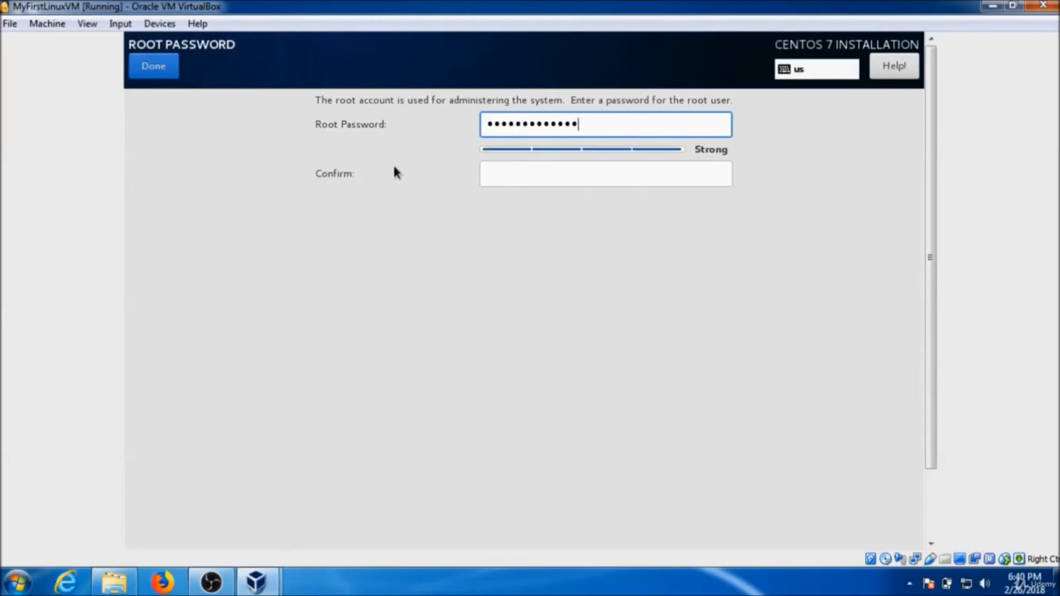
key(Tab)
text(passwor)
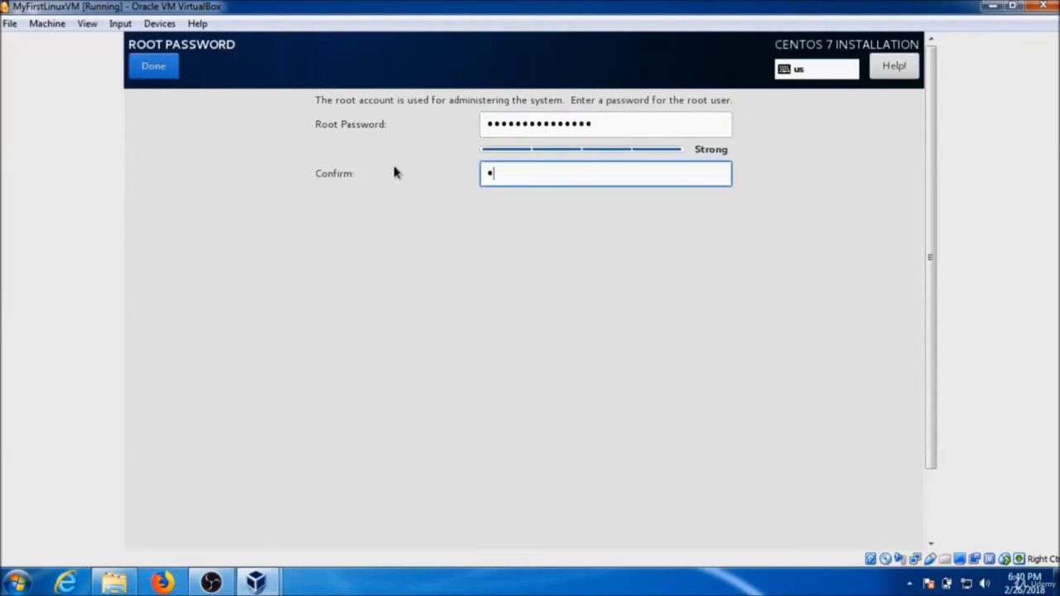
text(d12345678)
click(935, 519)
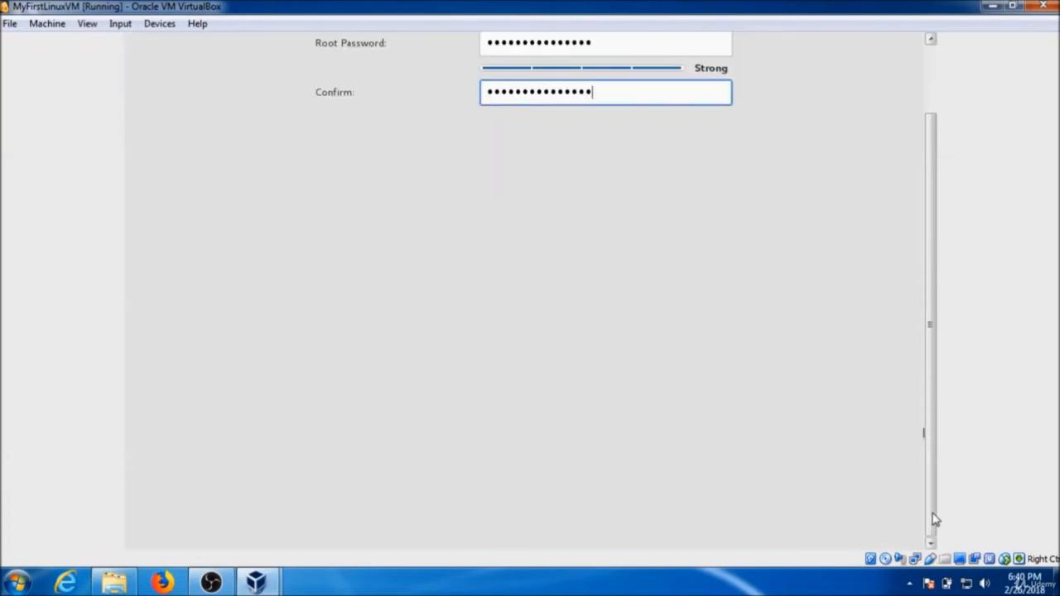
Finish the root password settings and return to the configuration overview.
click(931, 111)
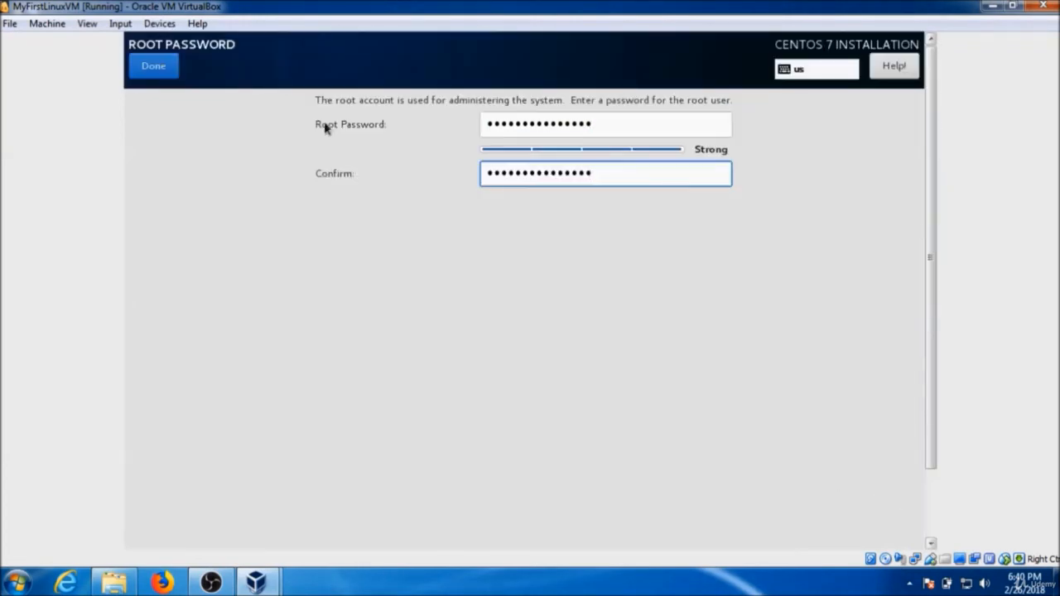
click(161, 75)
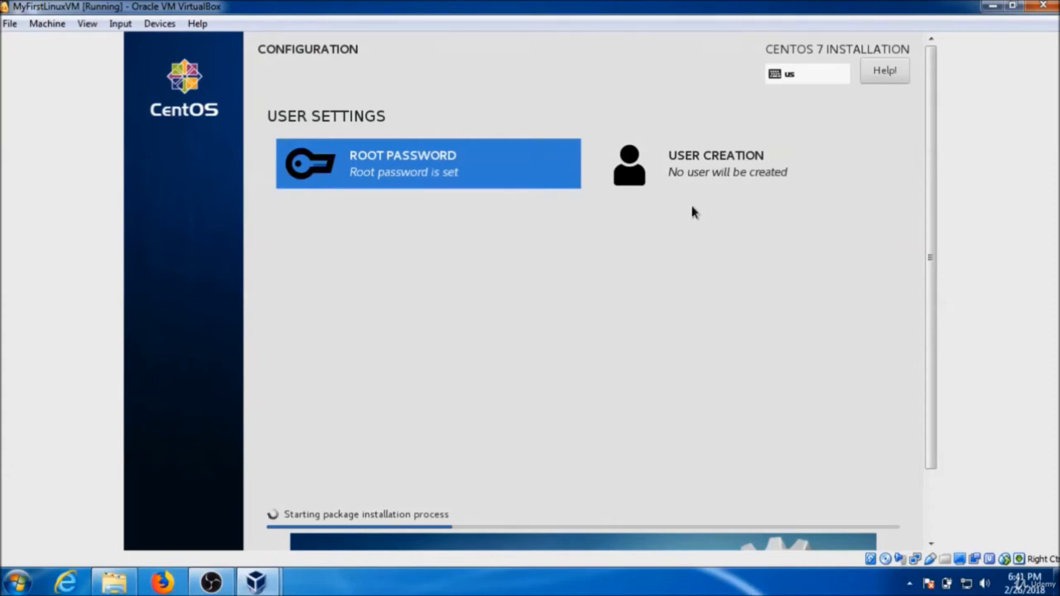
Open User Creation, enter the new user's full name, and make this user an administrator.
click(686, 179)
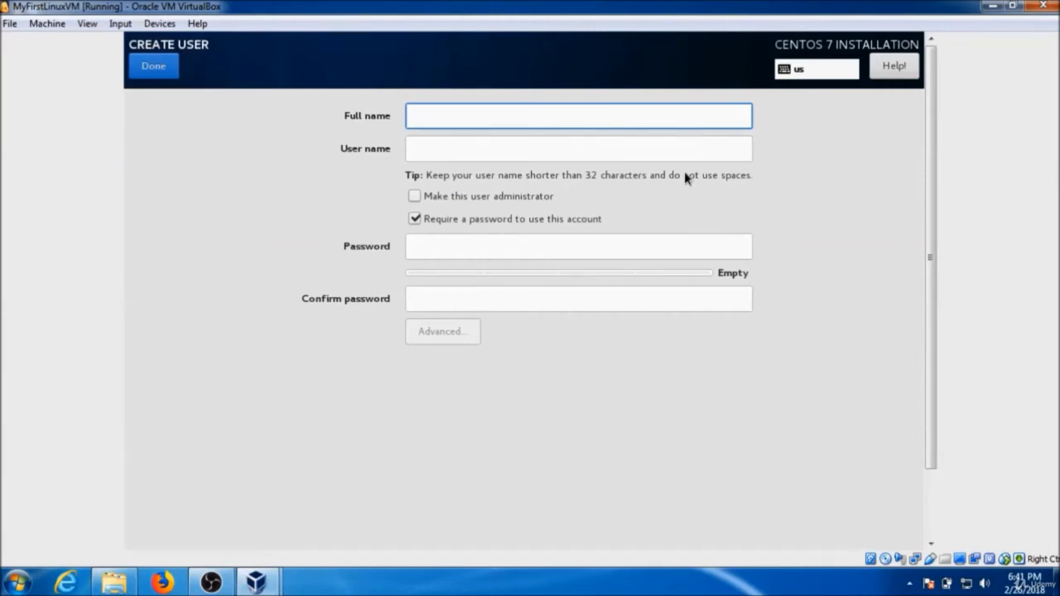
text(ImranAf)
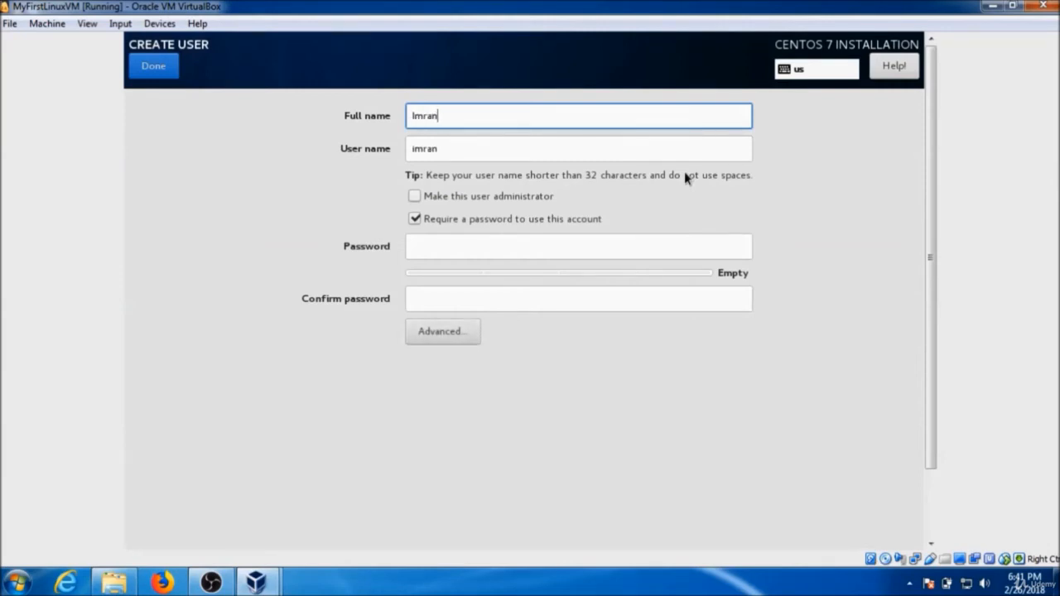
key(BackSpace)
key(BackSpace)
text(Afzal)
click(418, 197)
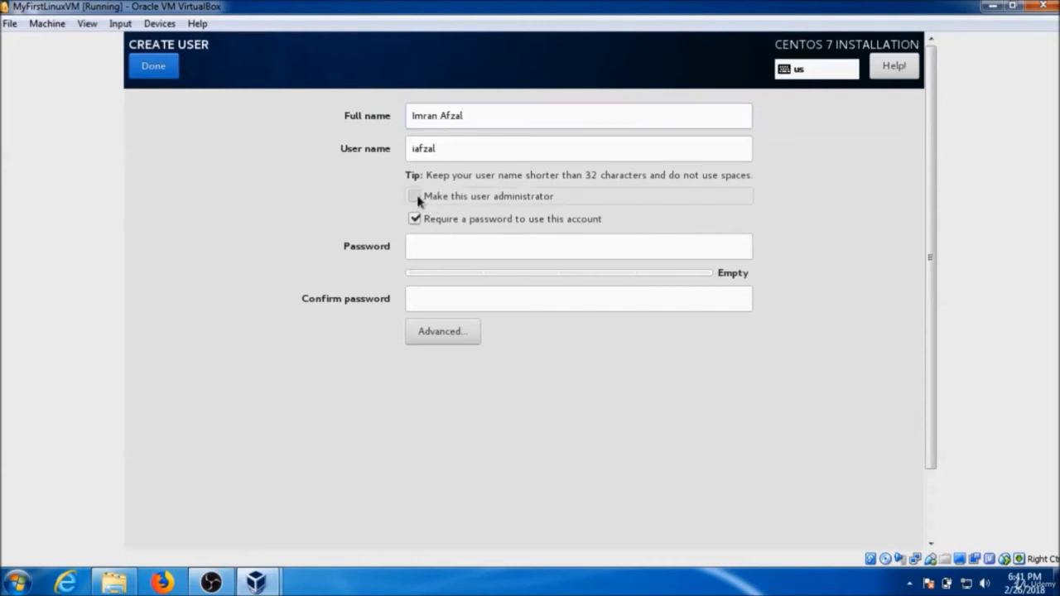
Enter and confirm the new user's account password, then finish creating the user.
click(491, 245)
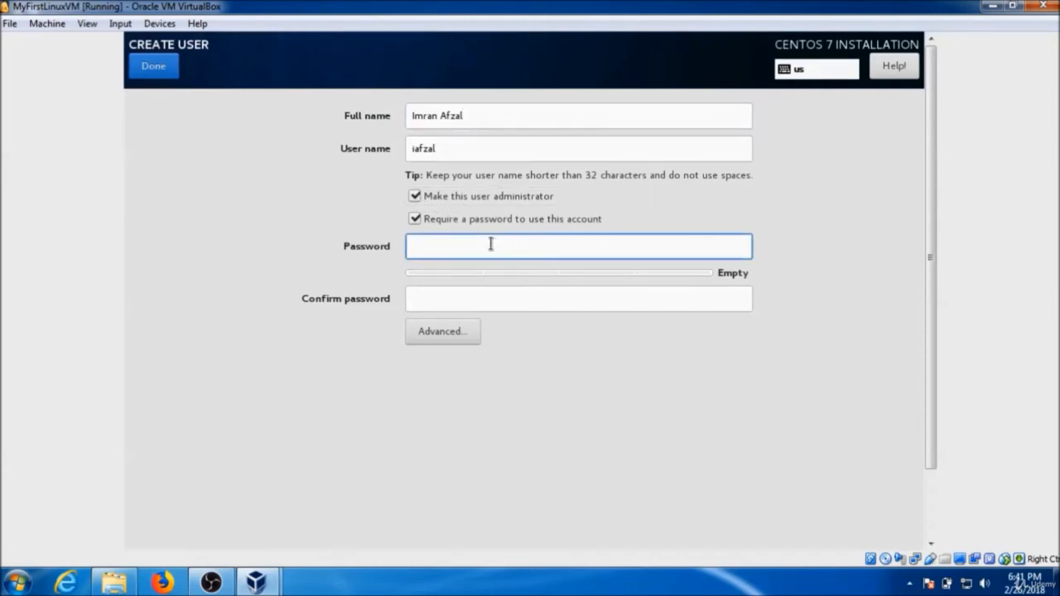
text(**************)
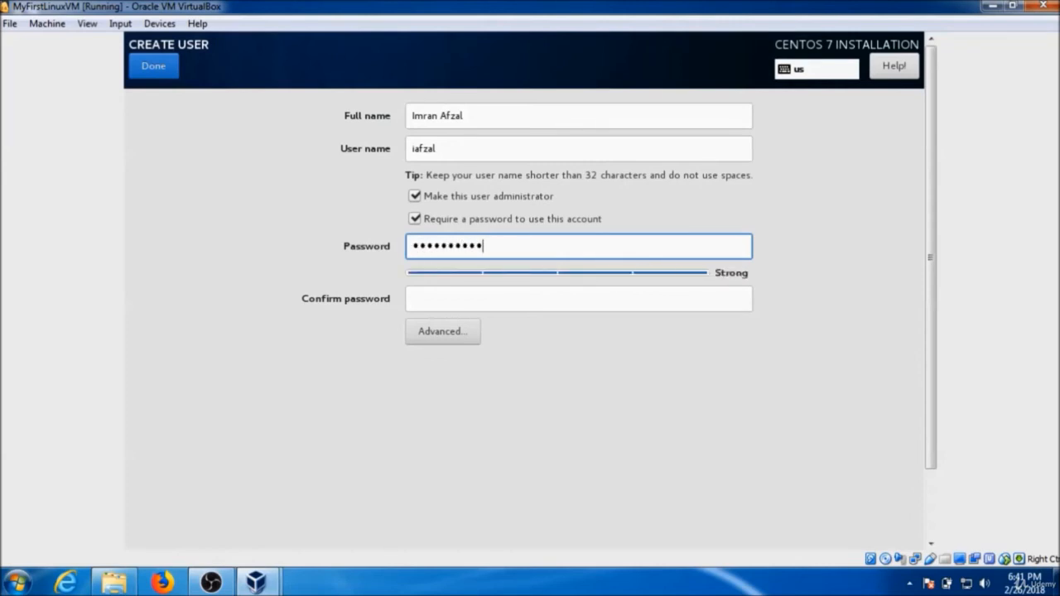
key(Tab)
text(*****)
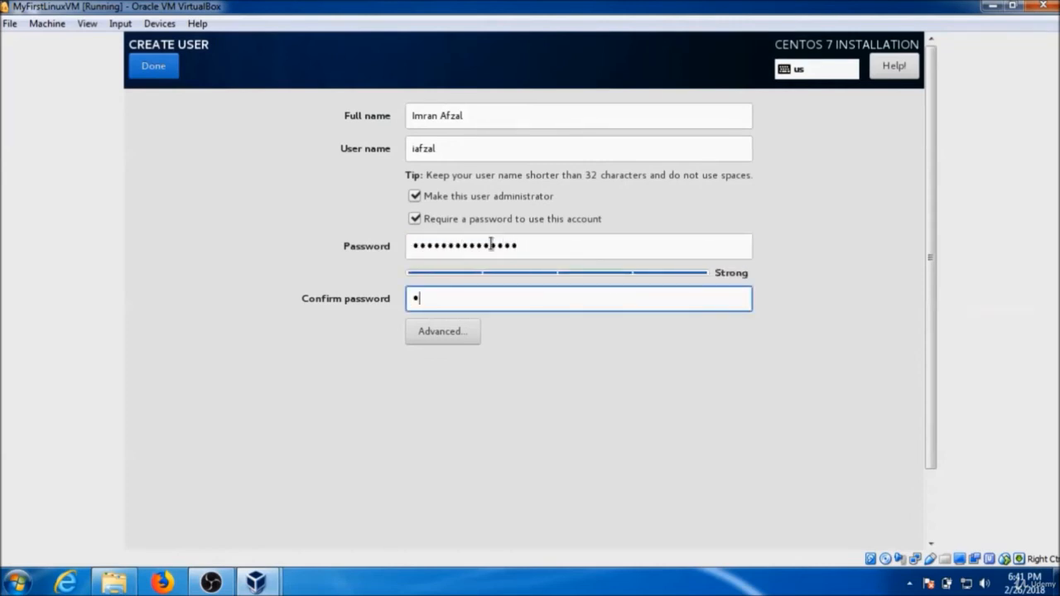
text(**********)
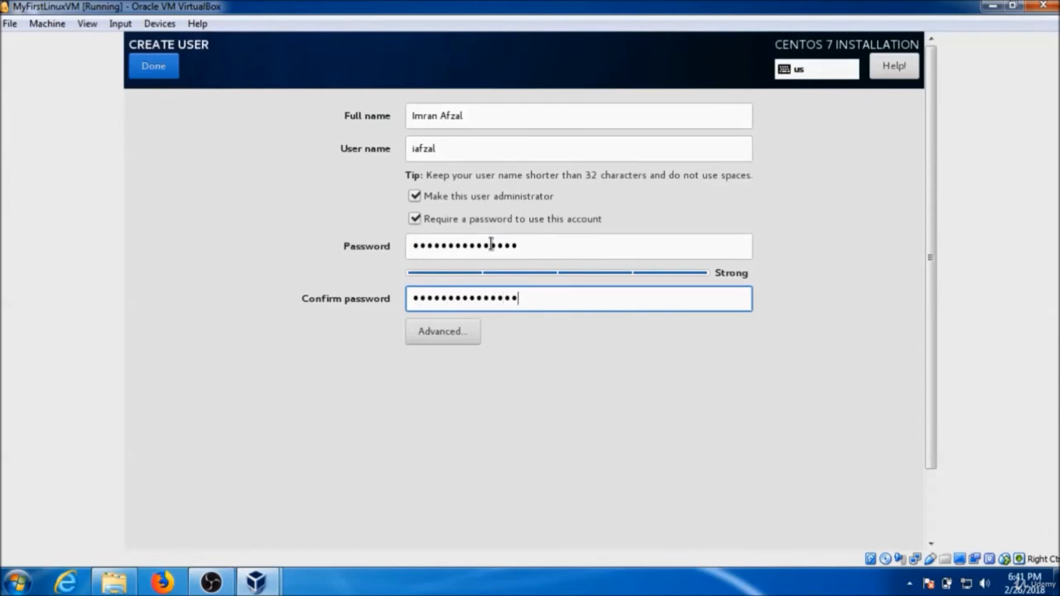
click(170, 72)
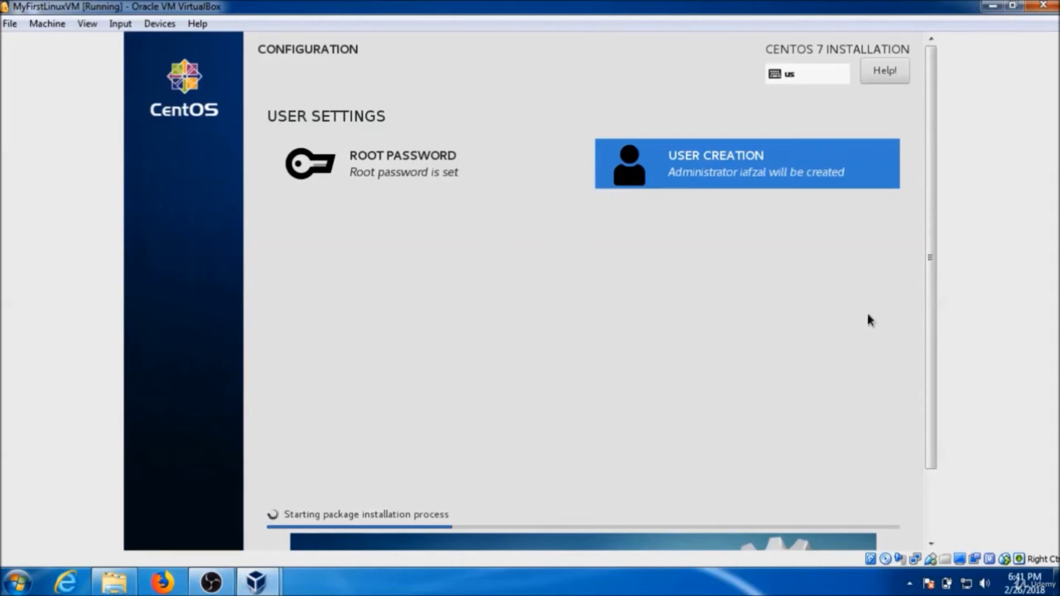
drag(938, 430, 938, 495)
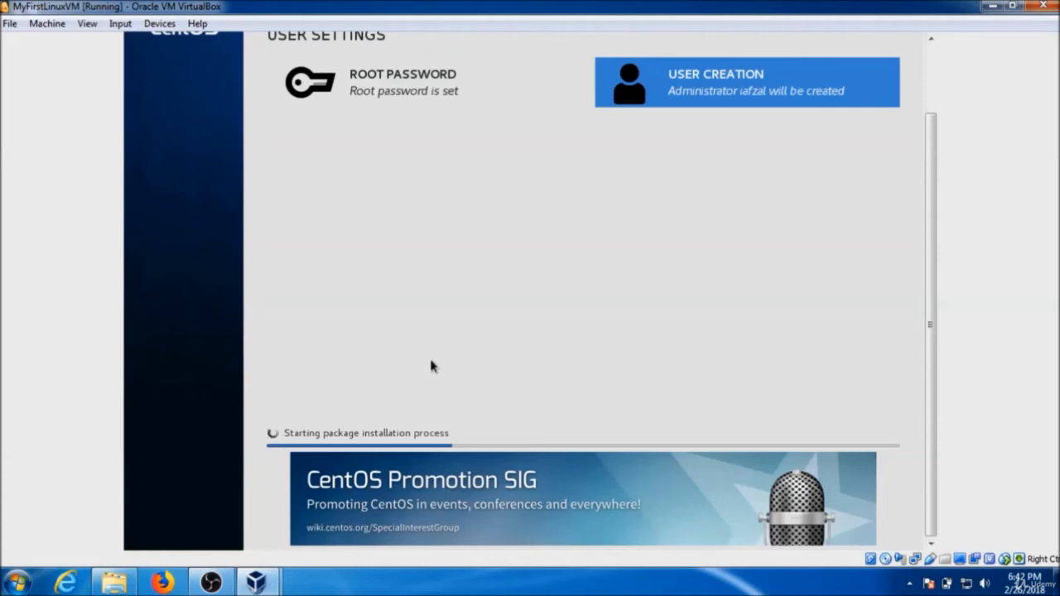
scroll(930, 137, up, 3)
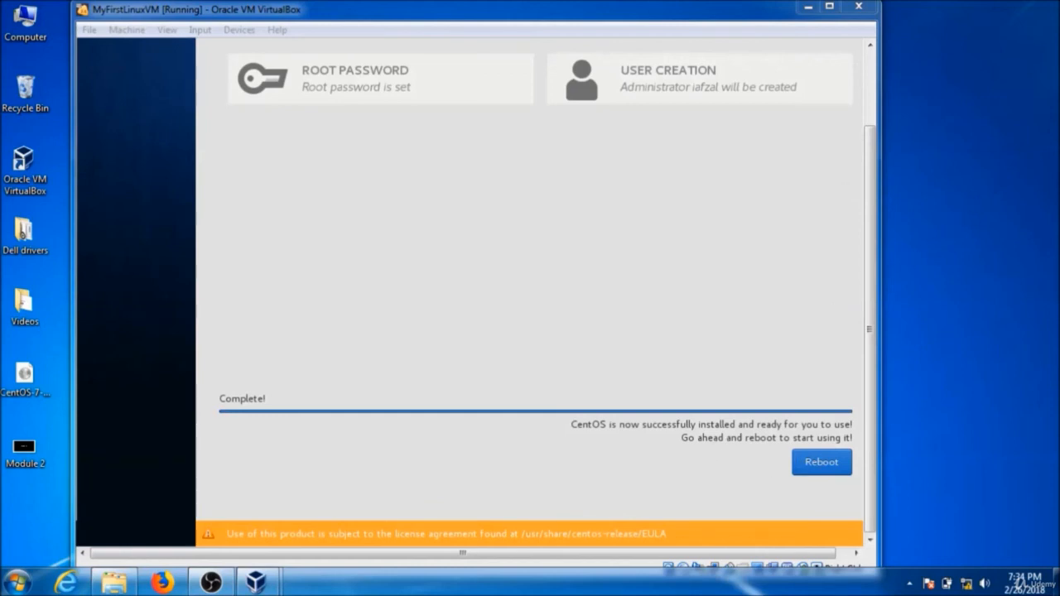
Reboot the installed system and boot the default CentOS Linux kernel entry.
click(820, 464)
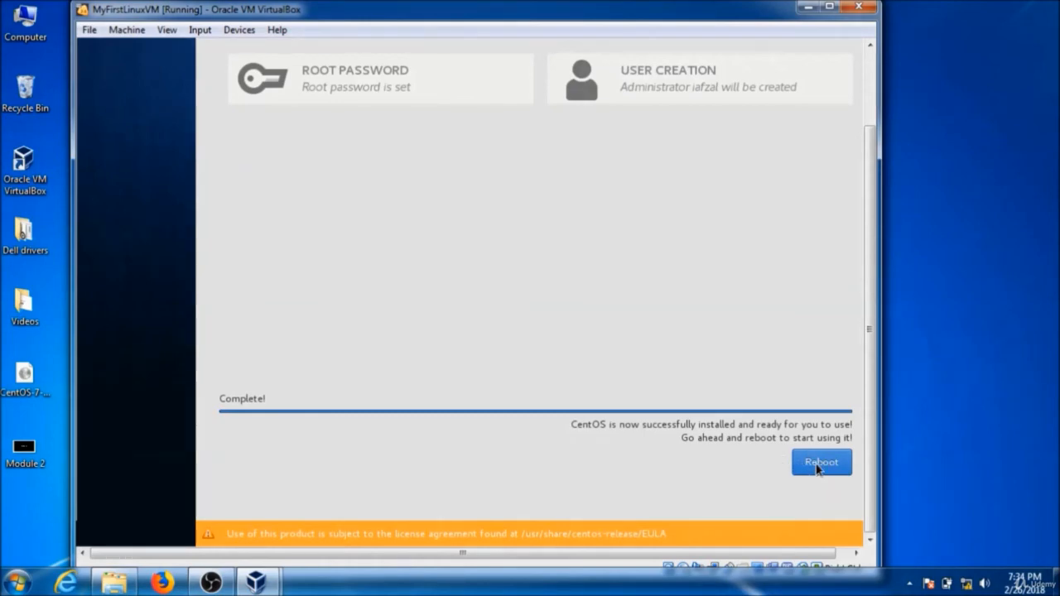
click(819, 464)
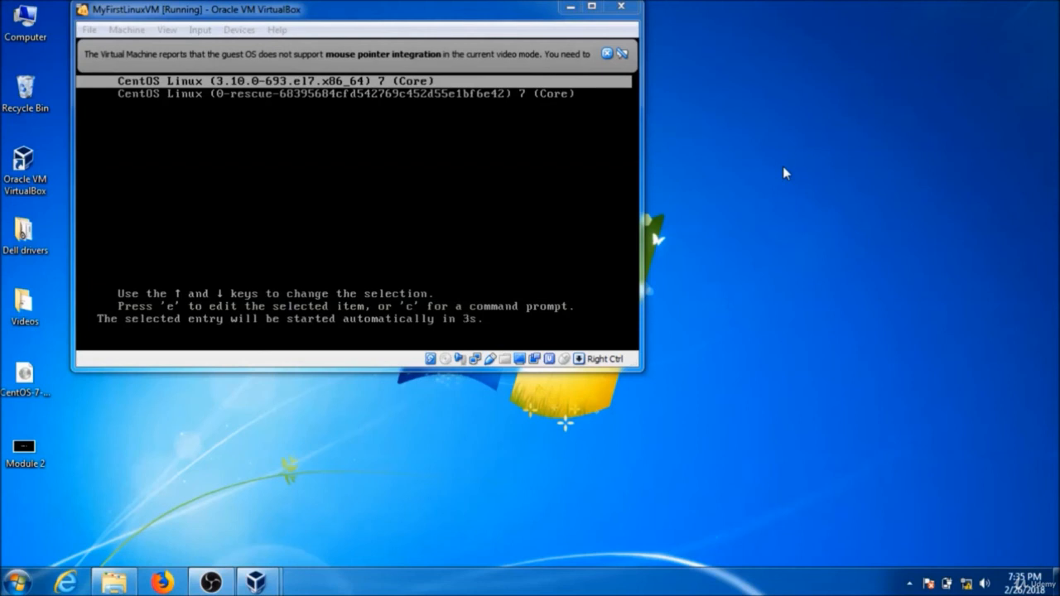
key(Return)
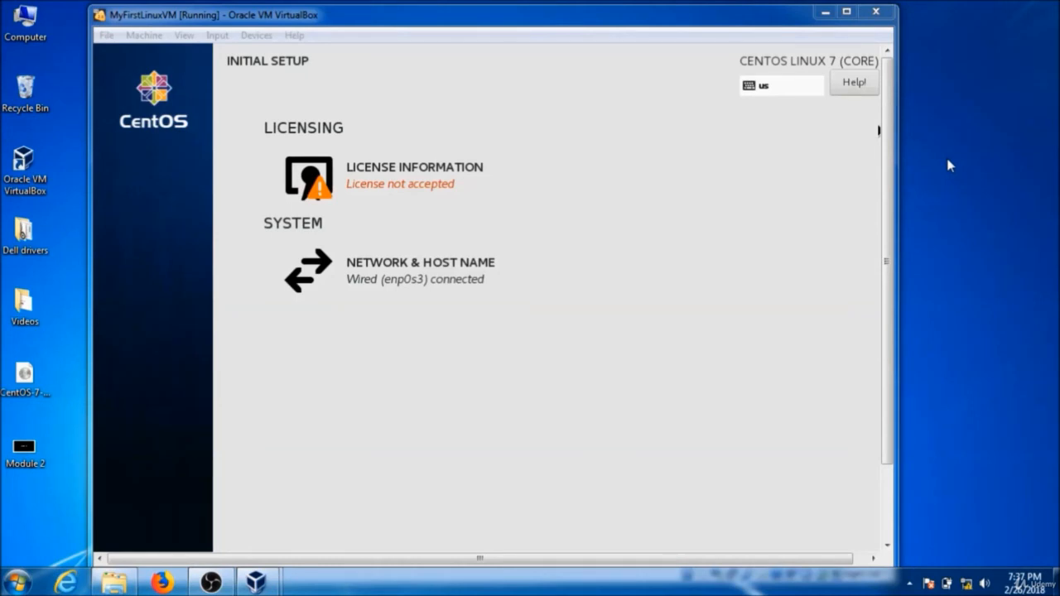
Accept the CentOS 7 license agreement in the initial setup and finish the configuration.
click(366, 188)
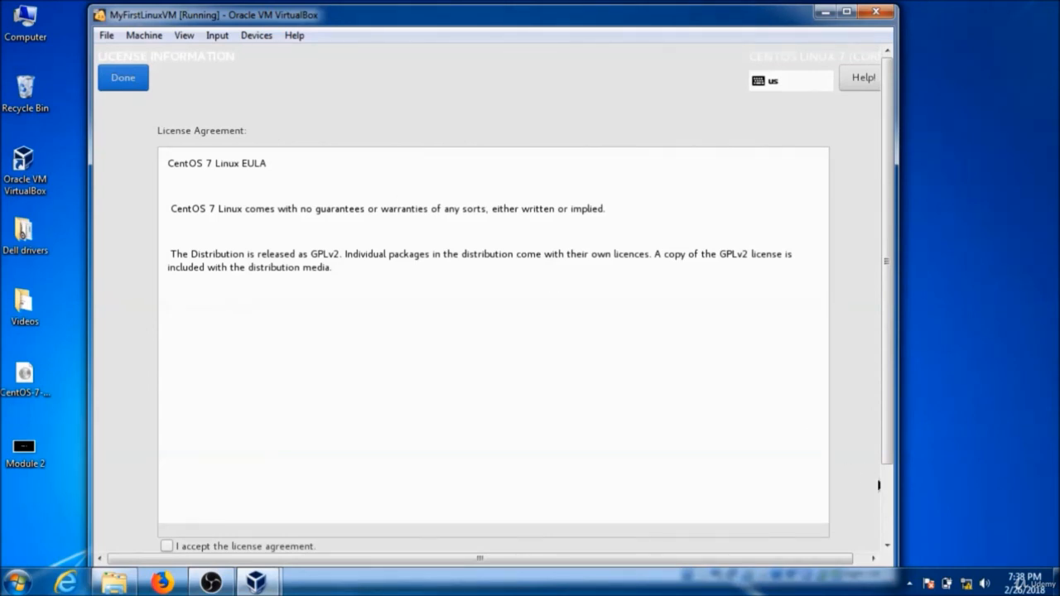
click(889, 501)
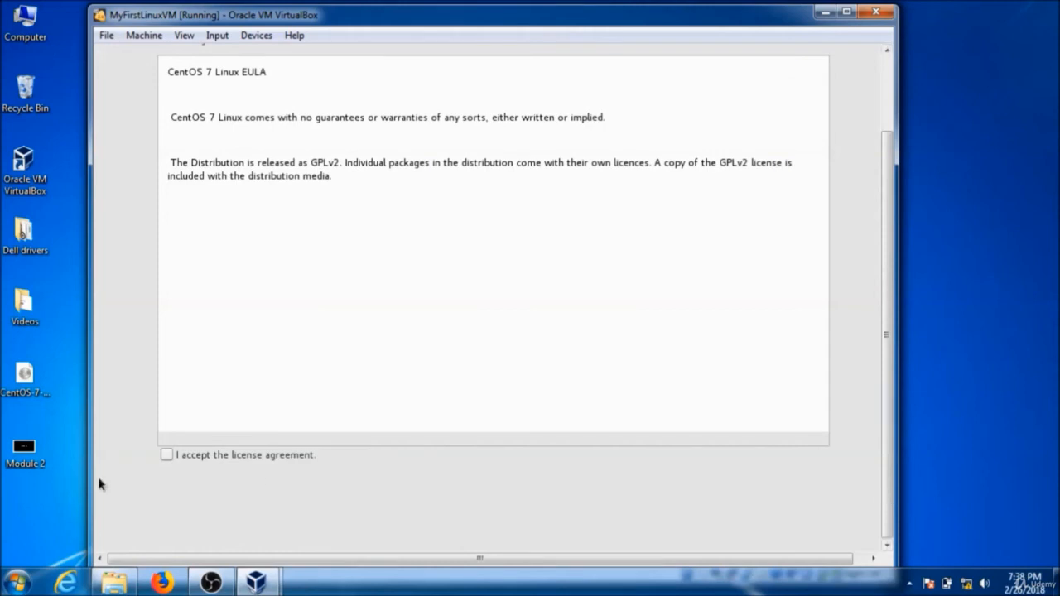
click(168, 456)
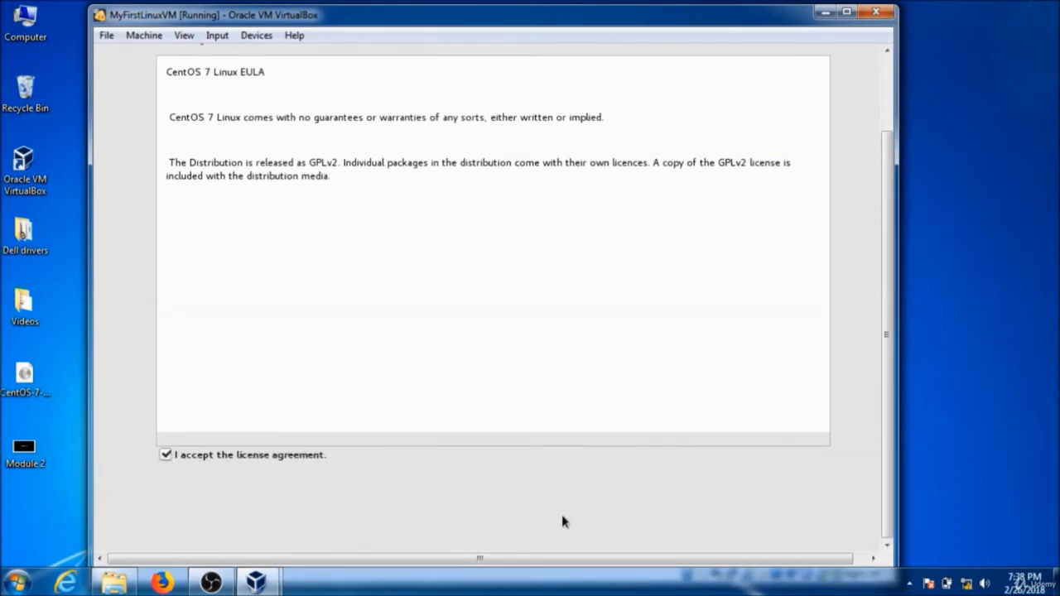
click(887, 95)
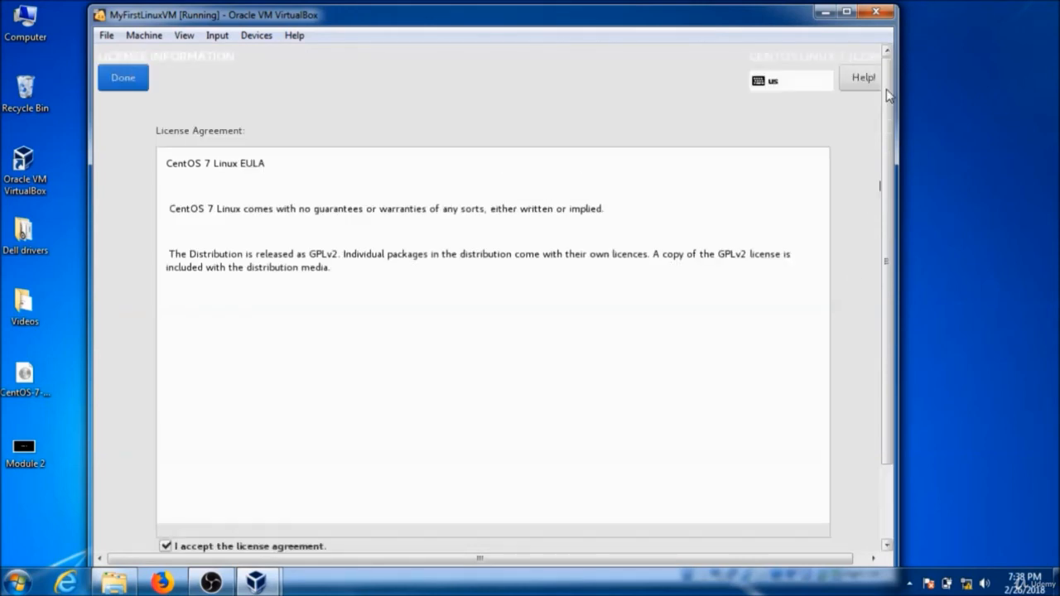
click(123, 78)
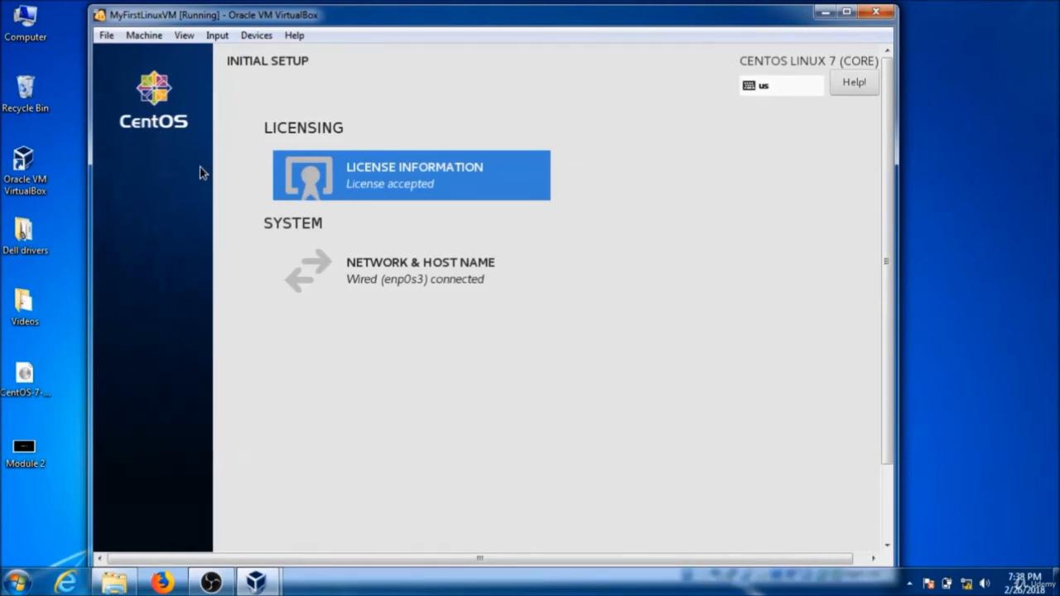
click(889, 483)
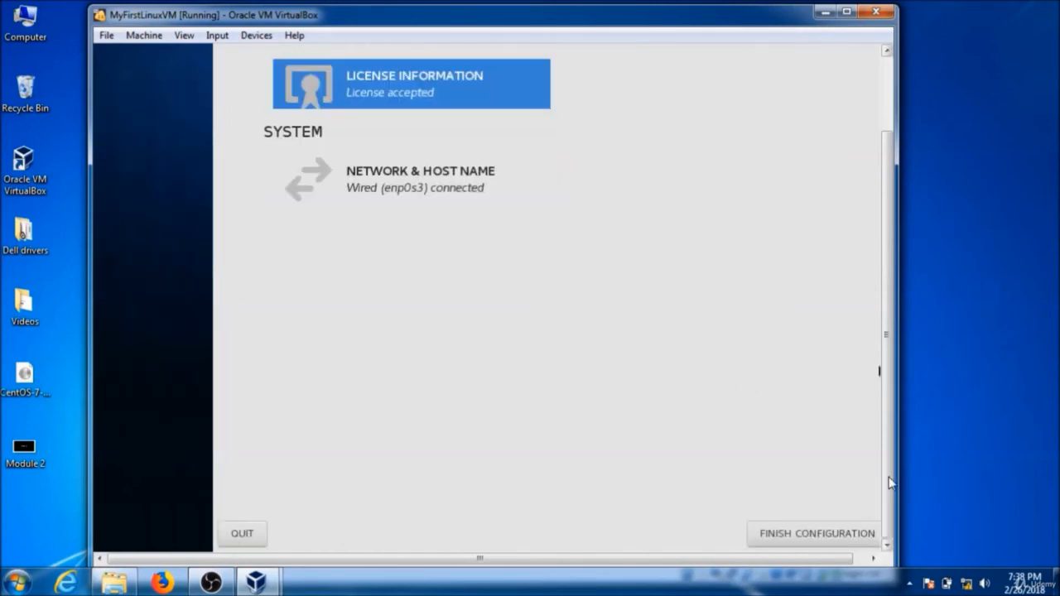
click(788, 534)
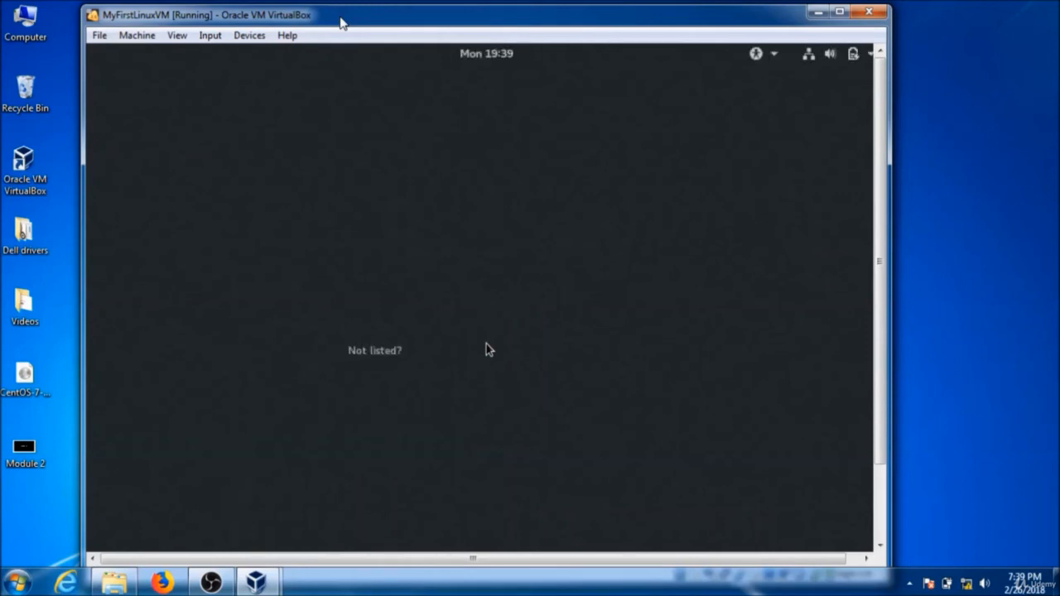
Select the administrator user on the login screen and sign in with the account password.
click(946, 81)
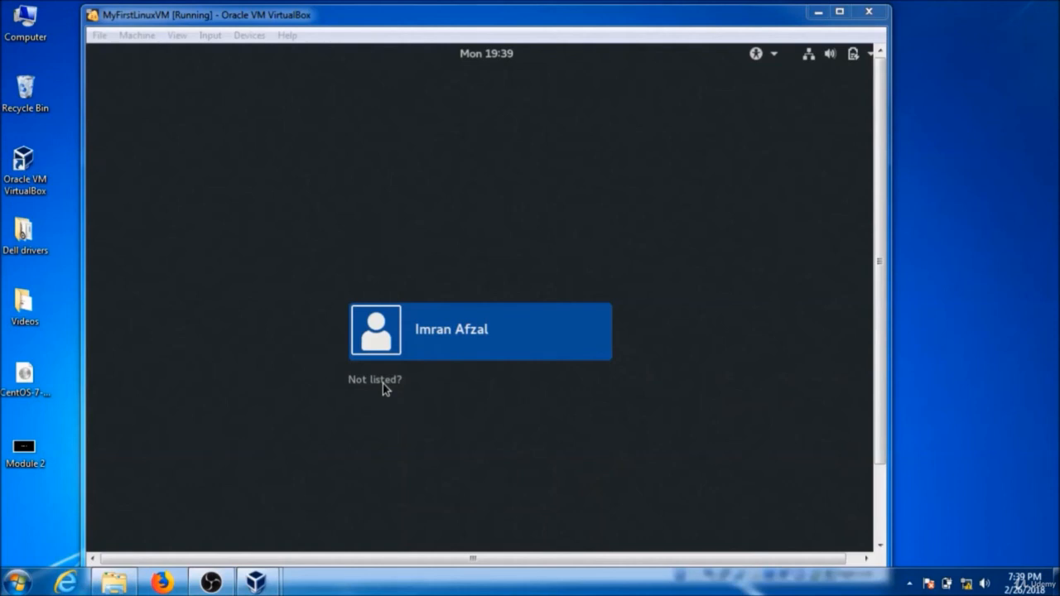
click(444, 338)
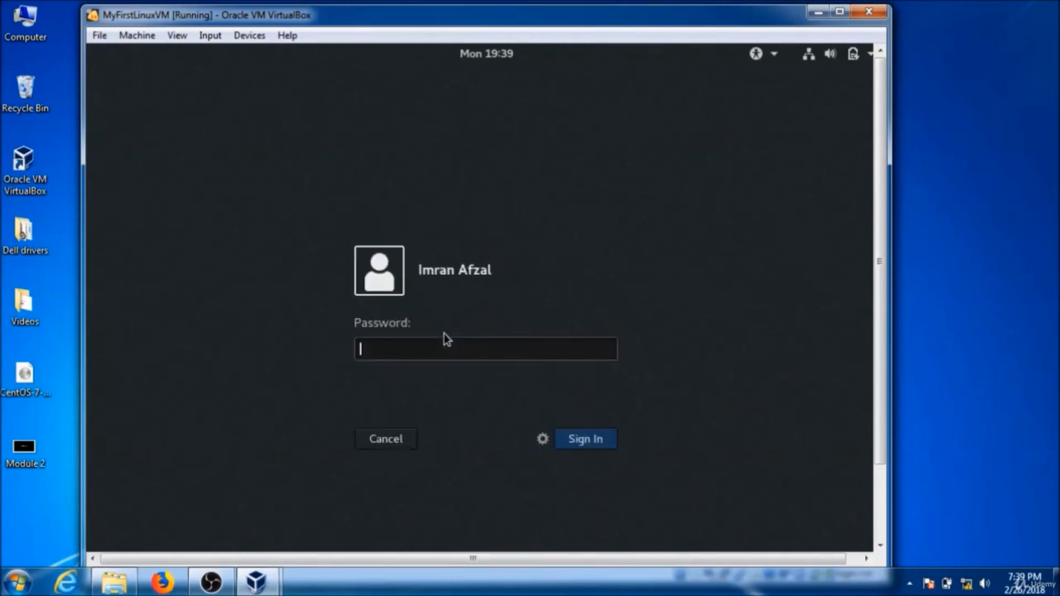
text(•••••••••••••••)
key(Return)
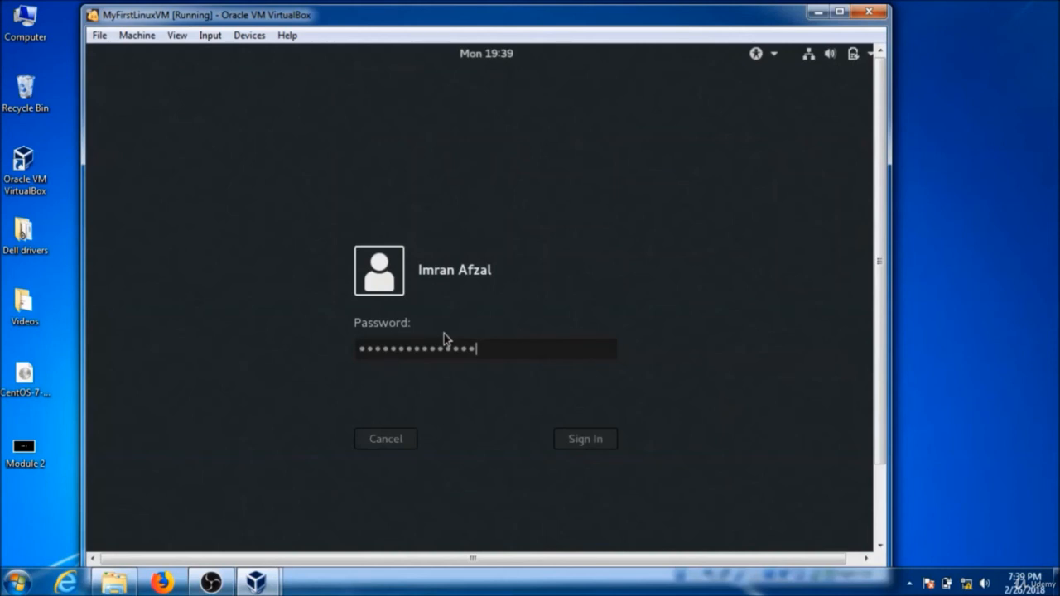